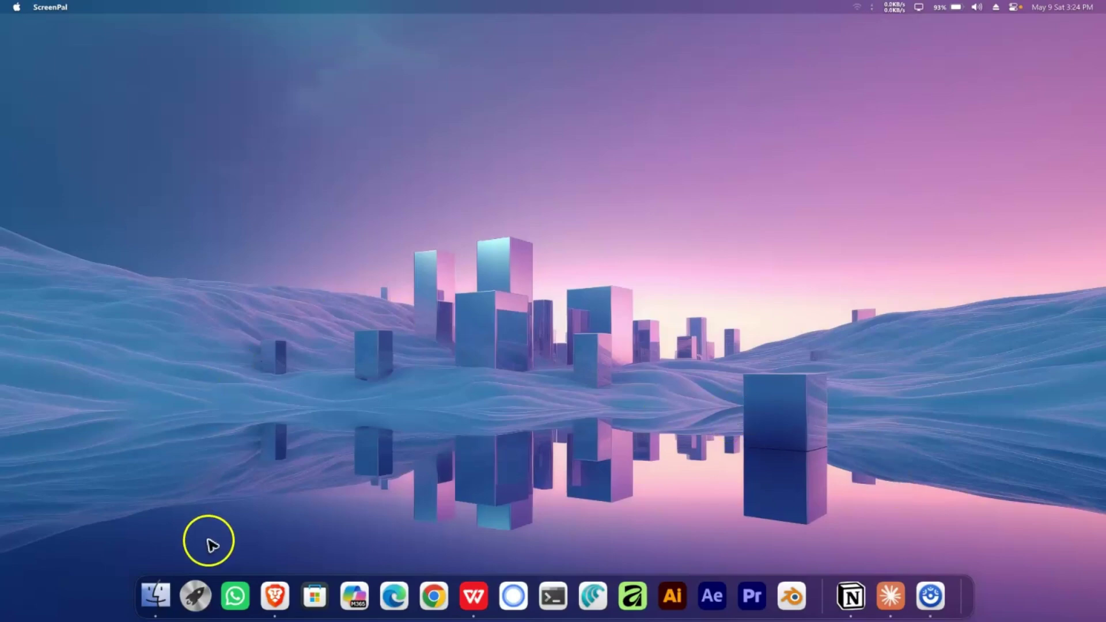
Step: Bring up Brave and open a fresh new tab
left_click(275, 589)
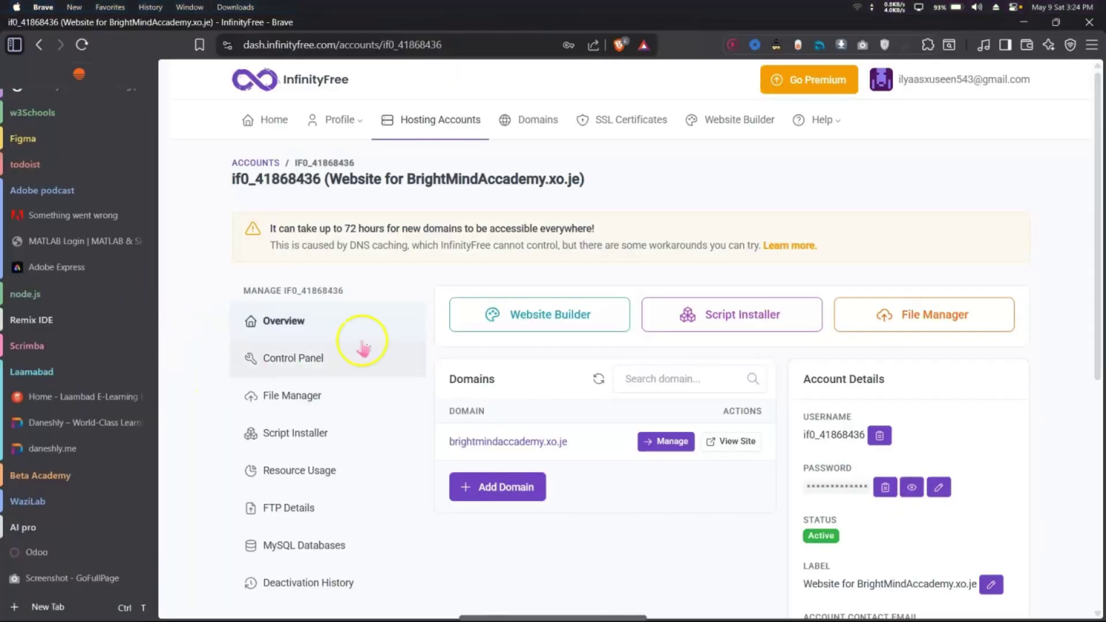
left_click(72, 606)
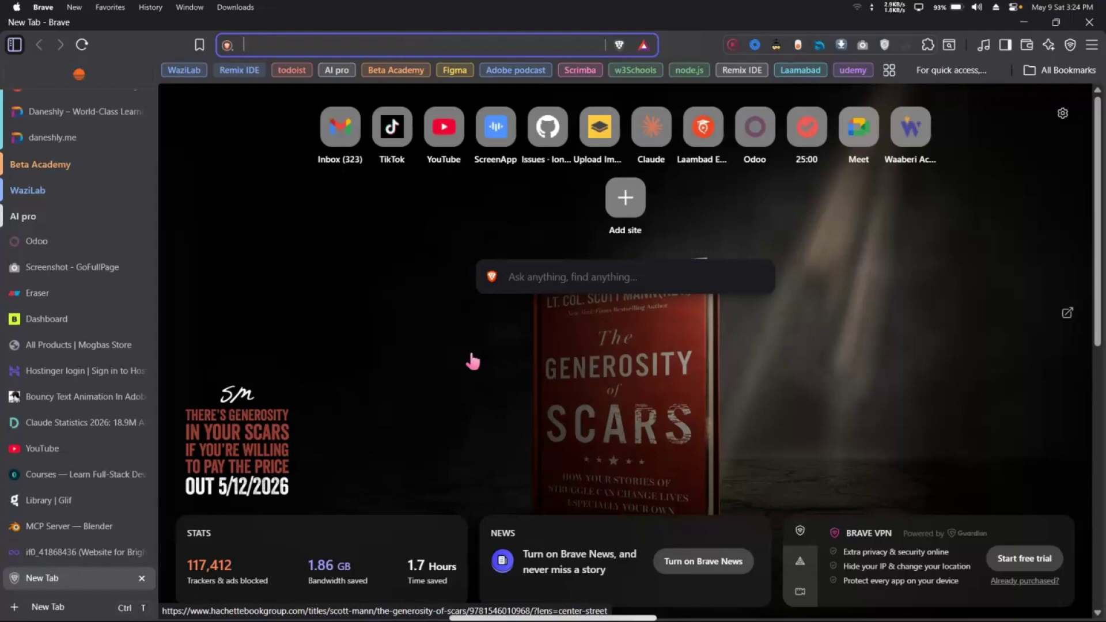
Step: Load odoo.com in the new tab
type("odoo.com")
key("Return")
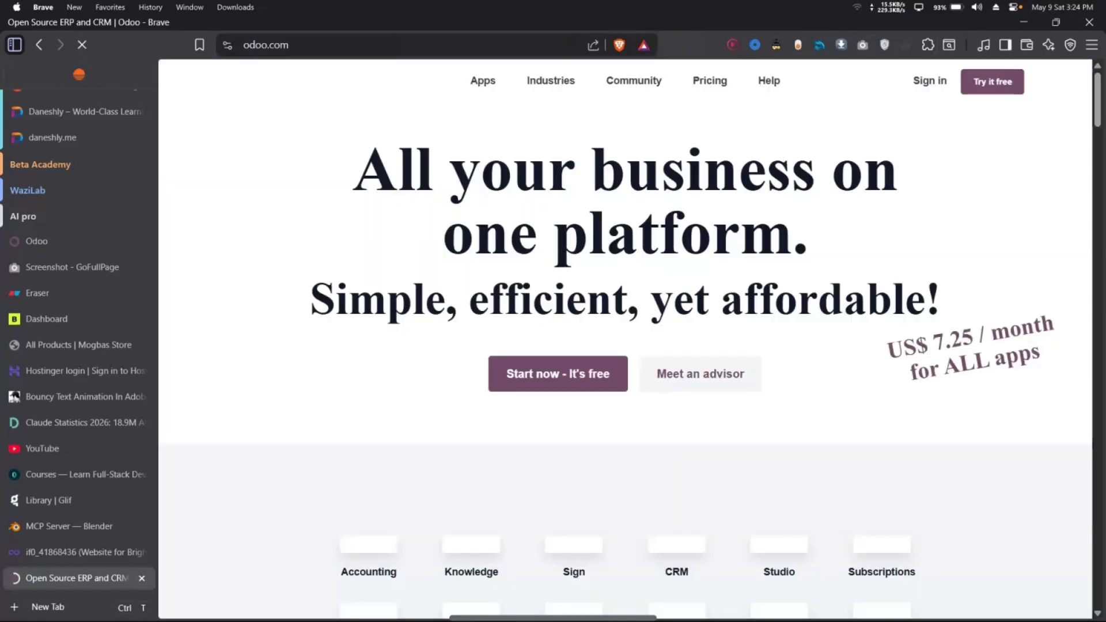
Step: On the Odoo sign-in page, fill the saved account e-mail and begin entering the password
left_click(925, 86)
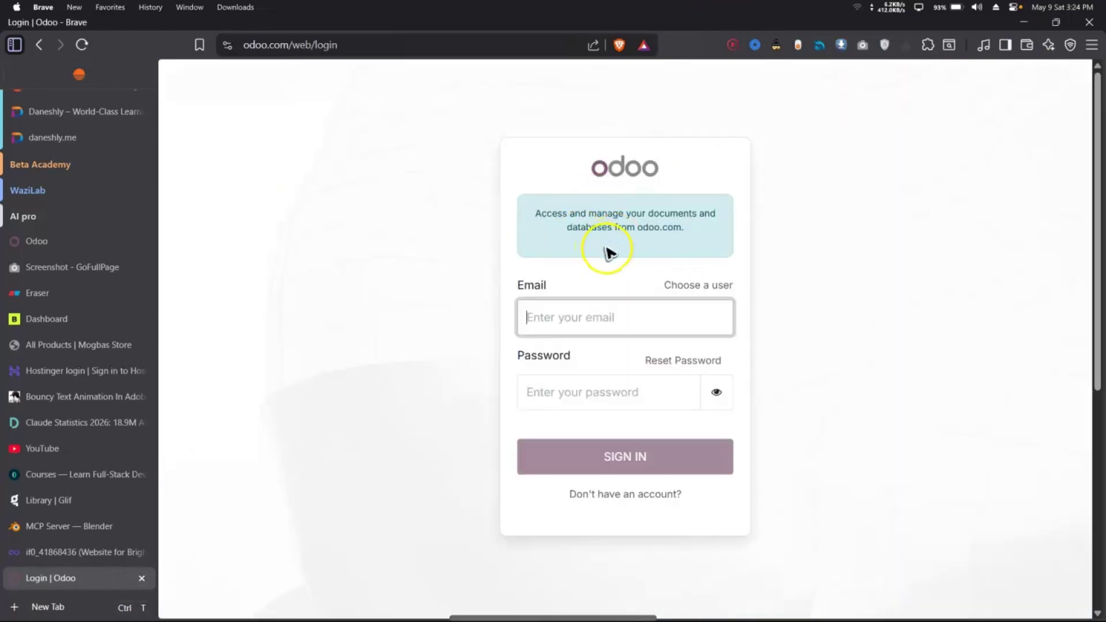
left_click(593, 318)
left_click(624, 357)
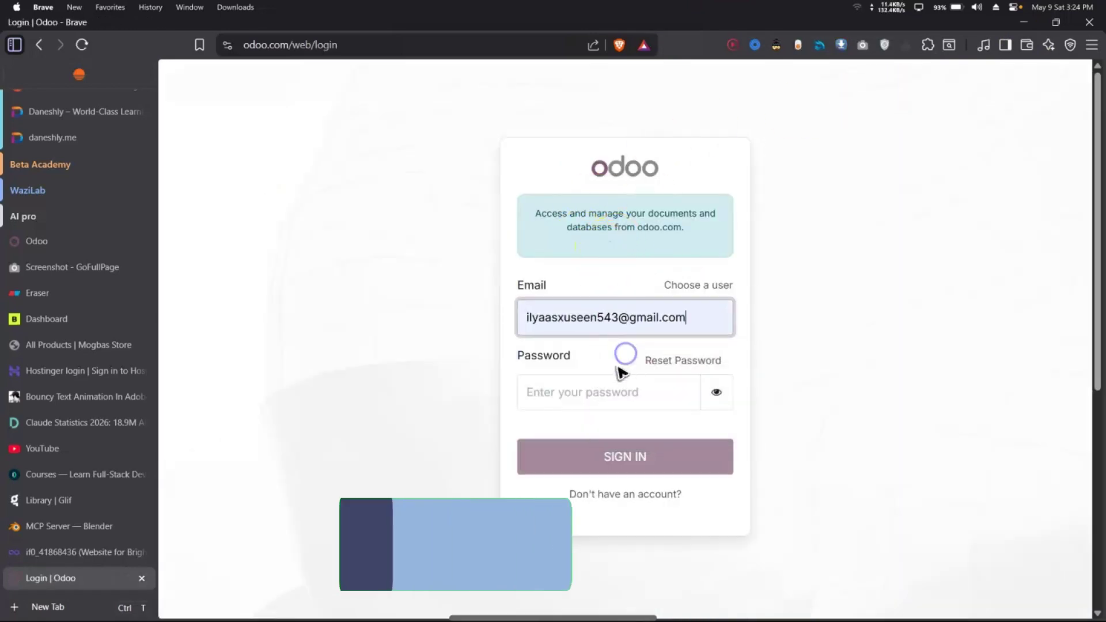
left_click(608, 386)
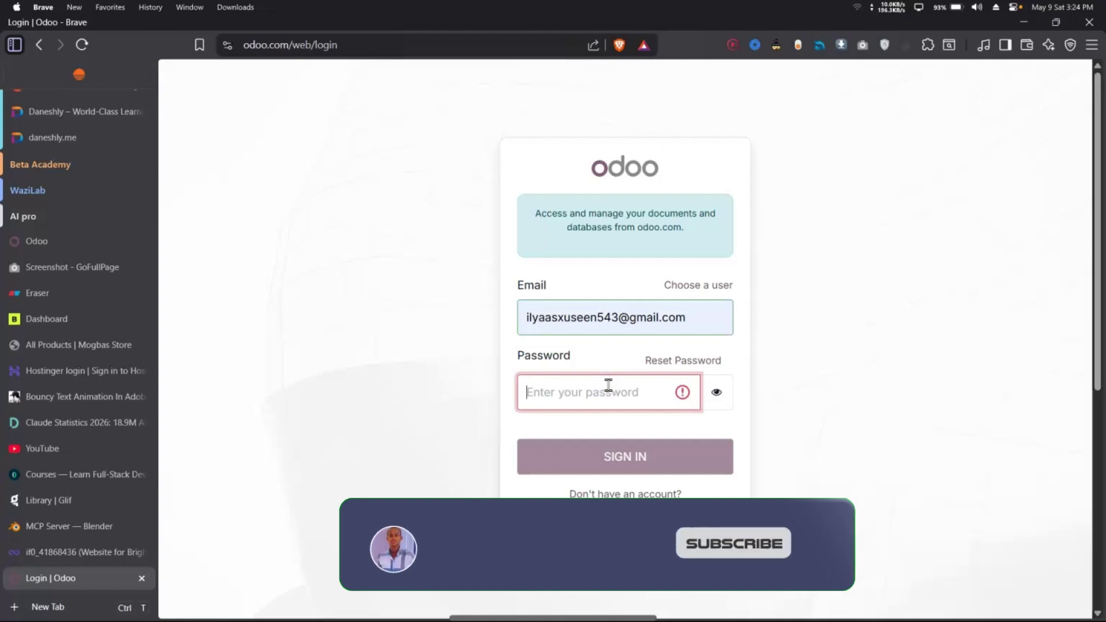
type("•")
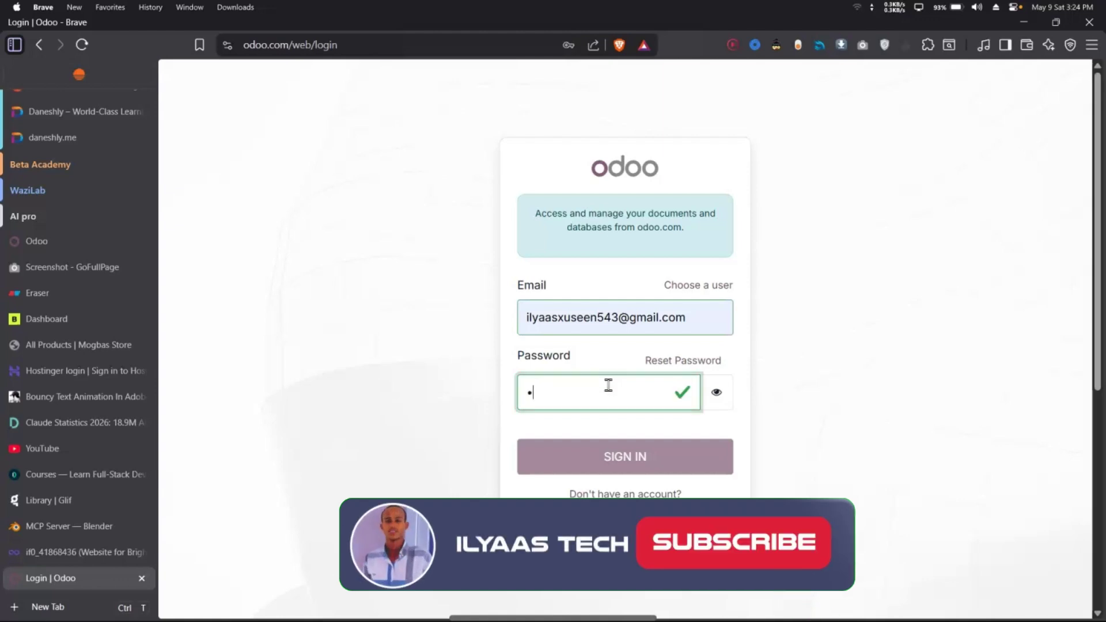
type("•••")
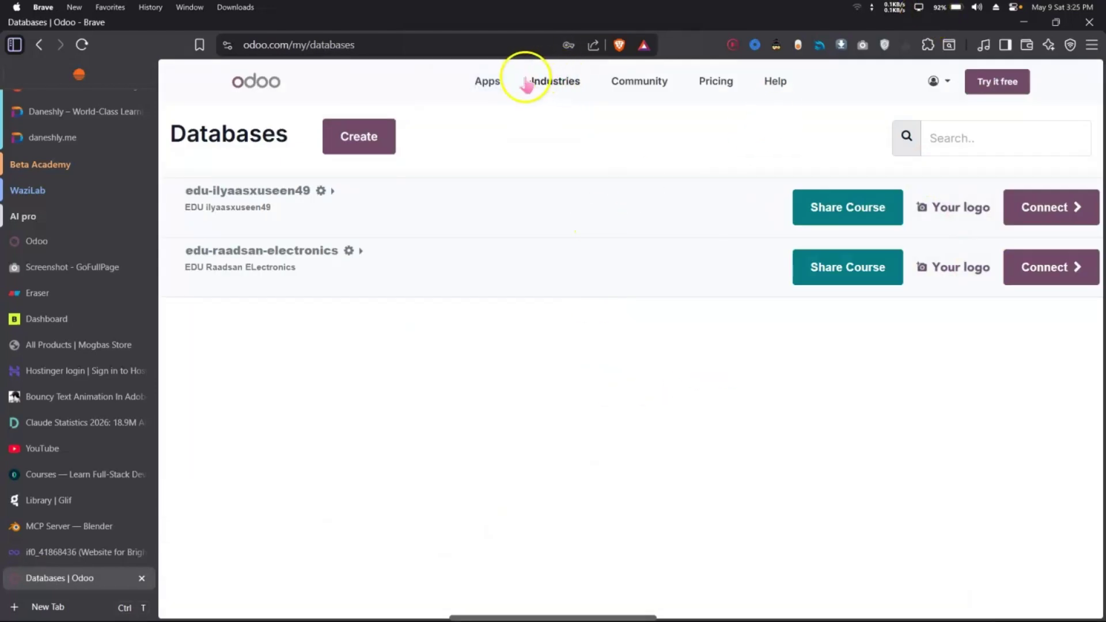
left_click(495, 81)
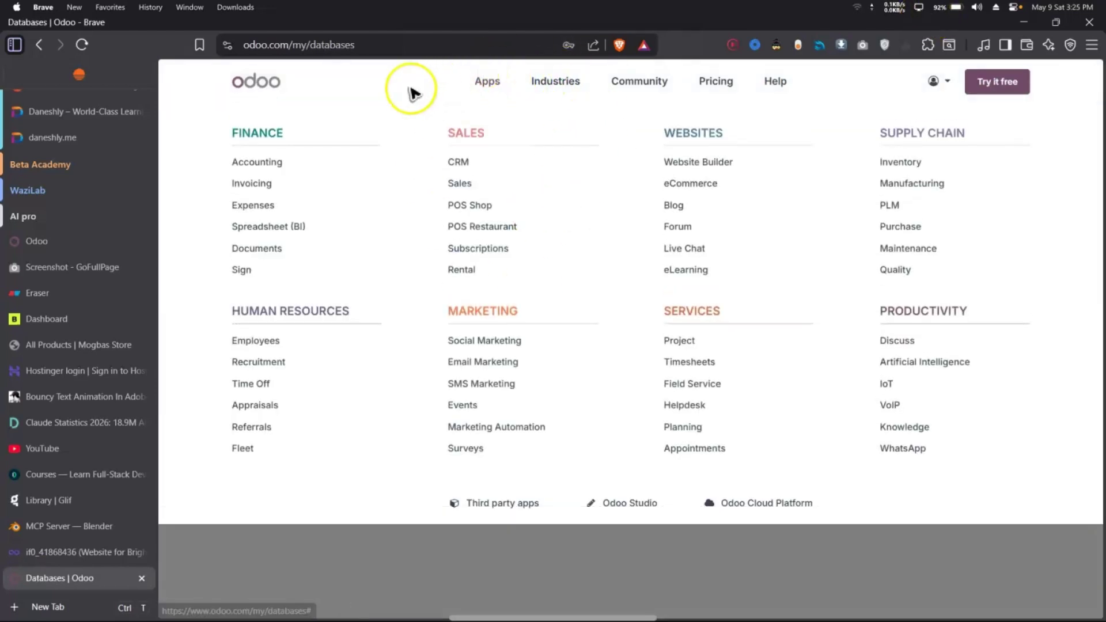
left_click(427, 565)
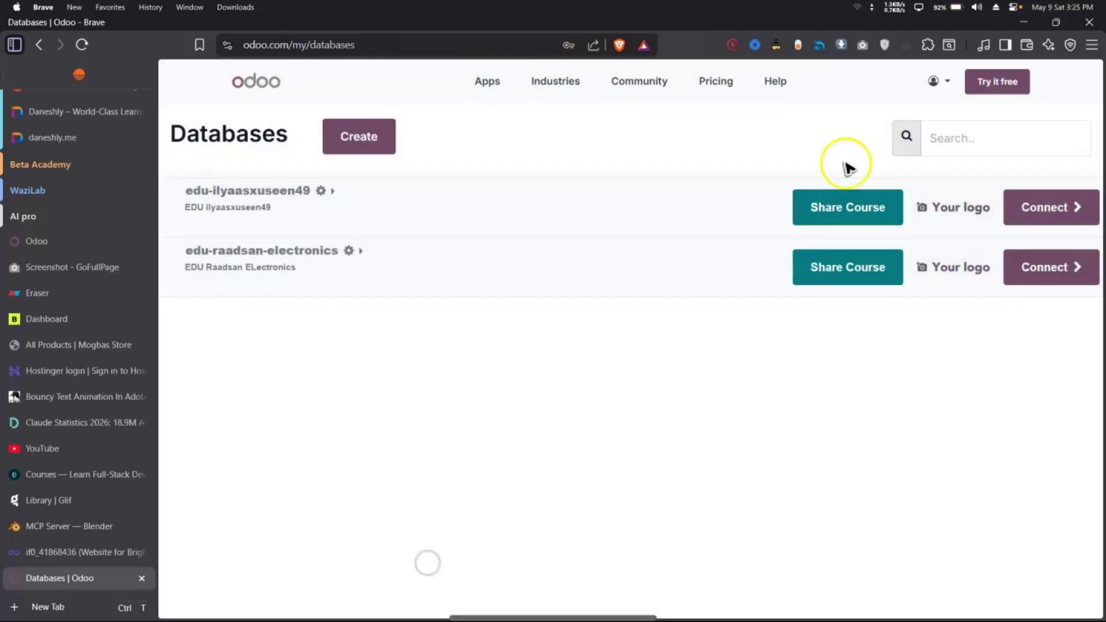
left_click(938, 81)
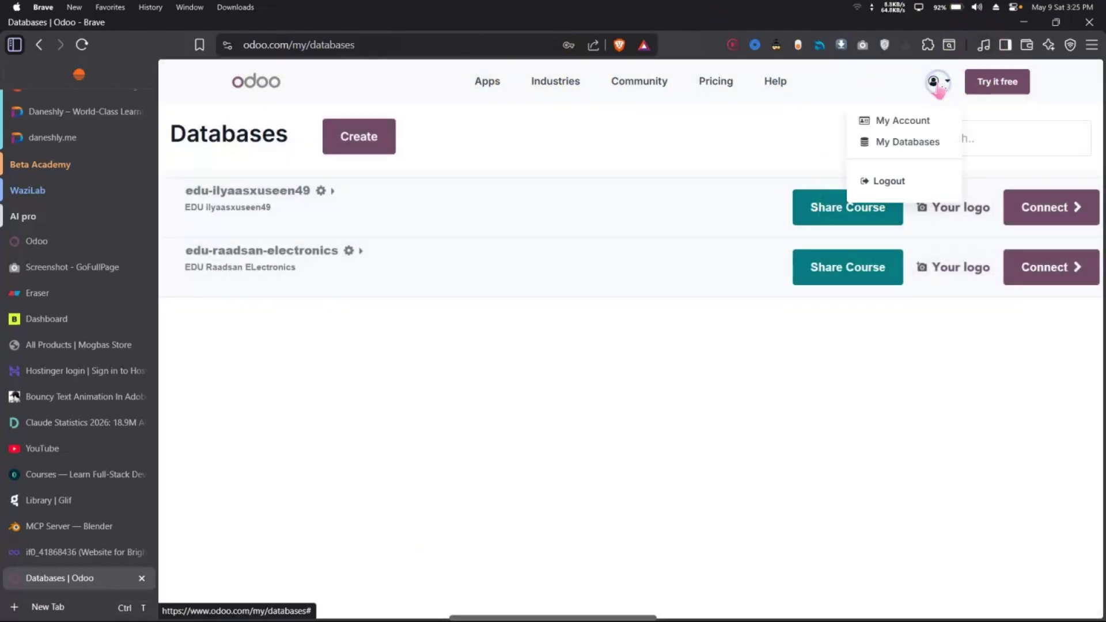
left_click(912, 143)
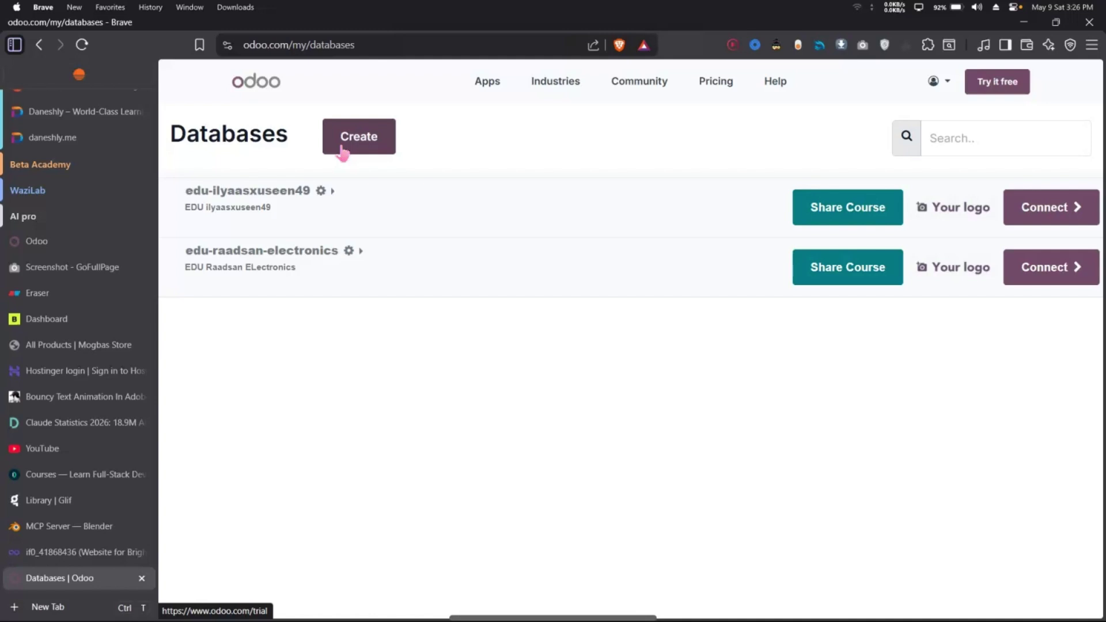
Step: Start creating a new database and tick CRM, Sales, Point of Sale and Accounting
left_click(345, 147)
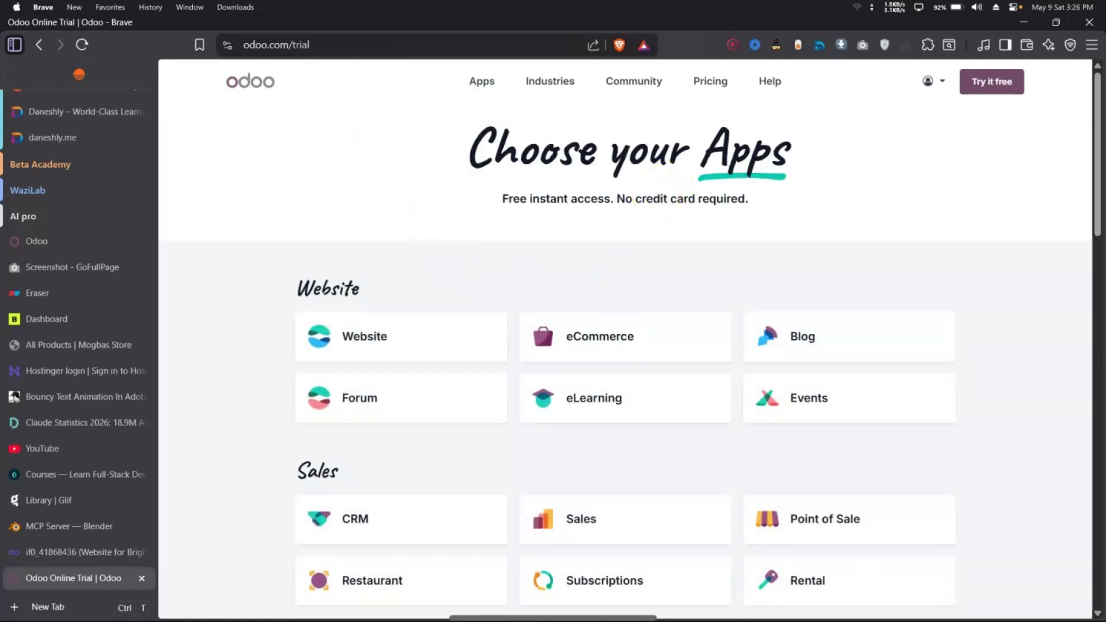
scroll(547, 253, "down", 3)
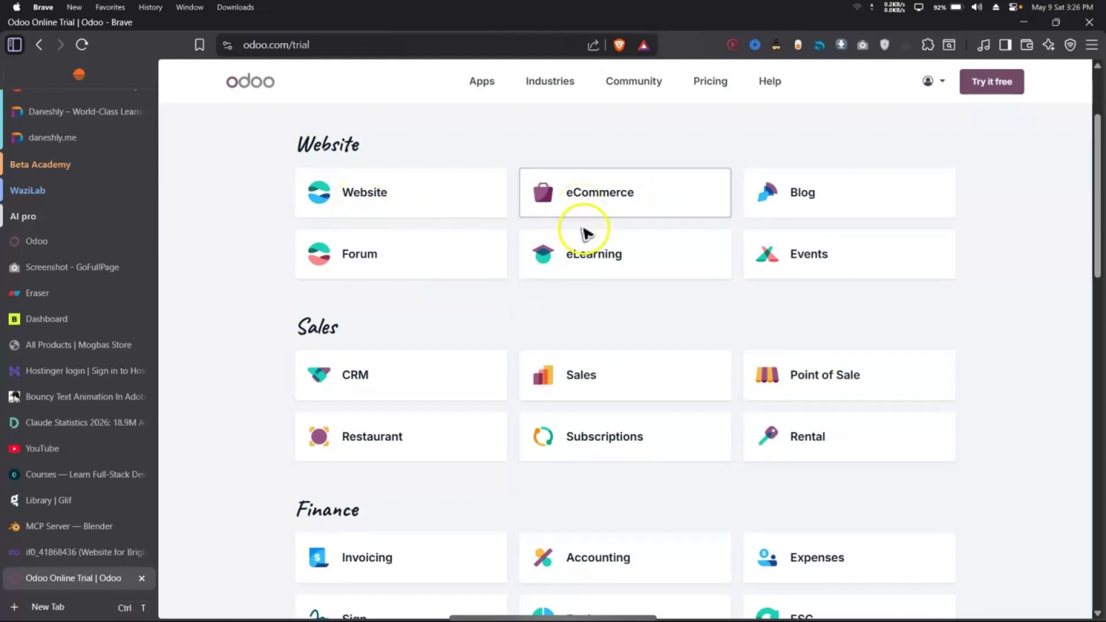
scroll(570, 316, "down", 3)
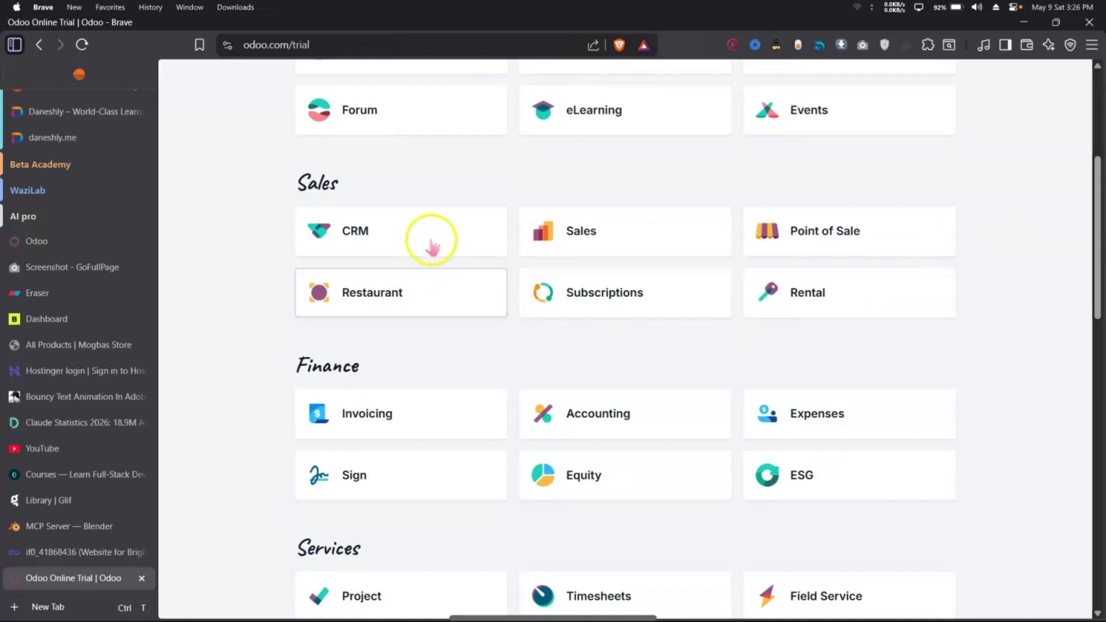
left_click(422, 234)
left_click(519, 232)
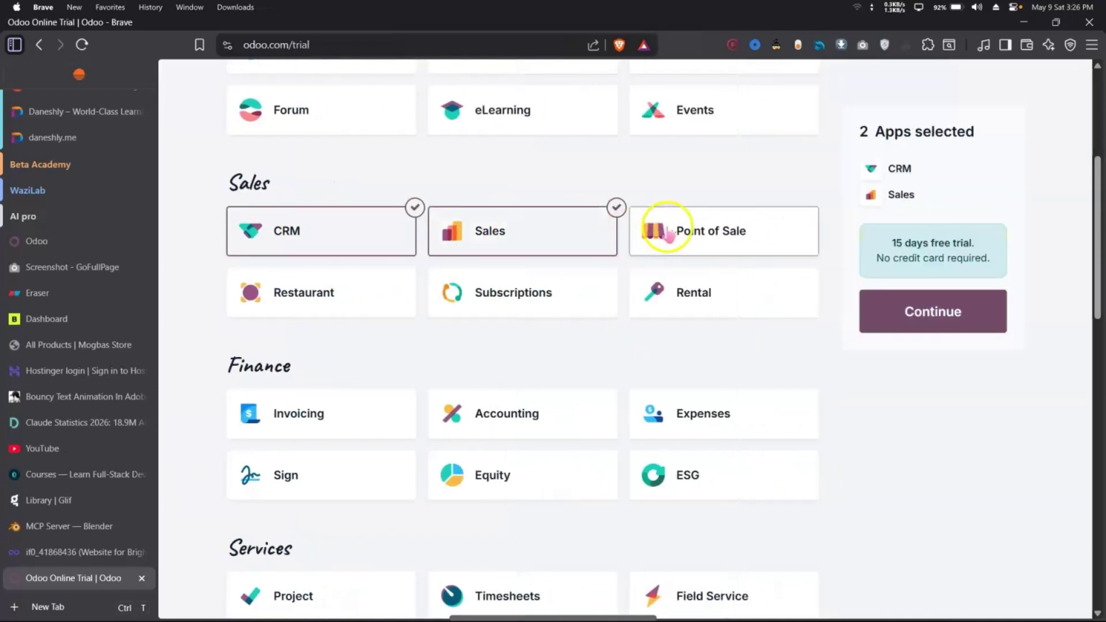
left_click(662, 232)
scroll(570, 249, "down", 1)
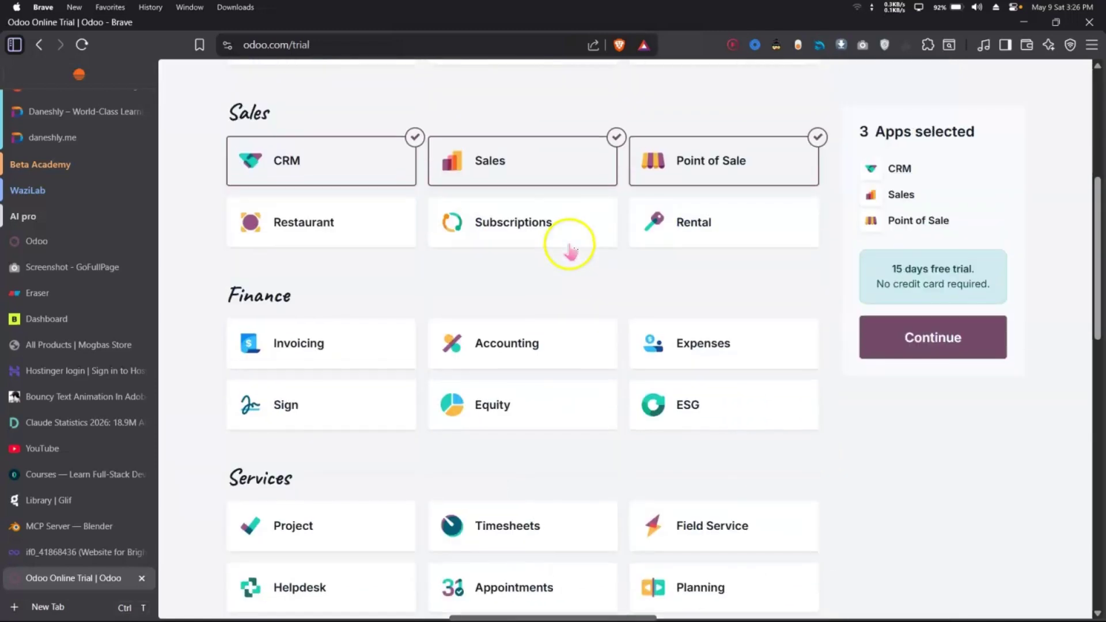
scroll(344, 317, "down", 1)
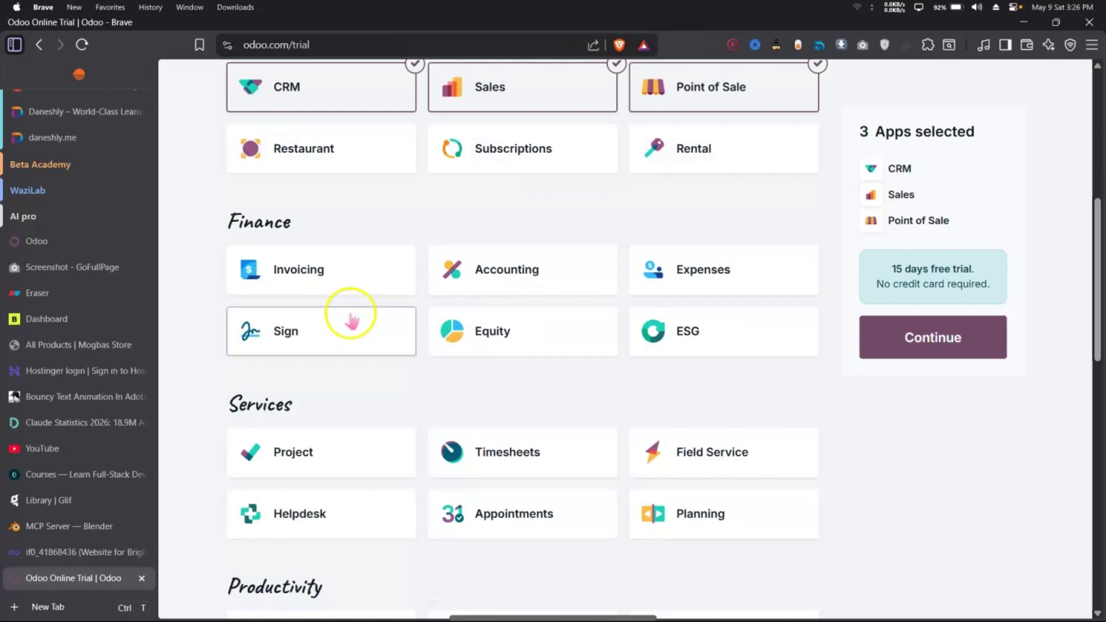
left_click(530, 255)
Step: Add Inventory, Manufacturing, Purchase and Payroll, then continue with the 8 selected apps
scroll(625, 306, "down", 2)
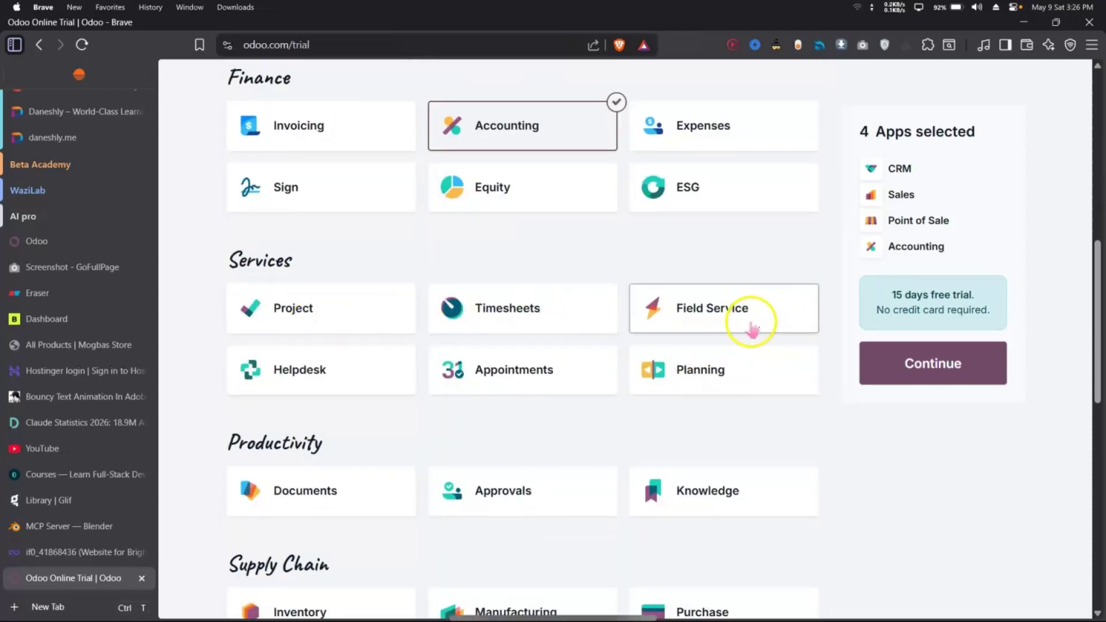
scroll(509, 308, "down", 2)
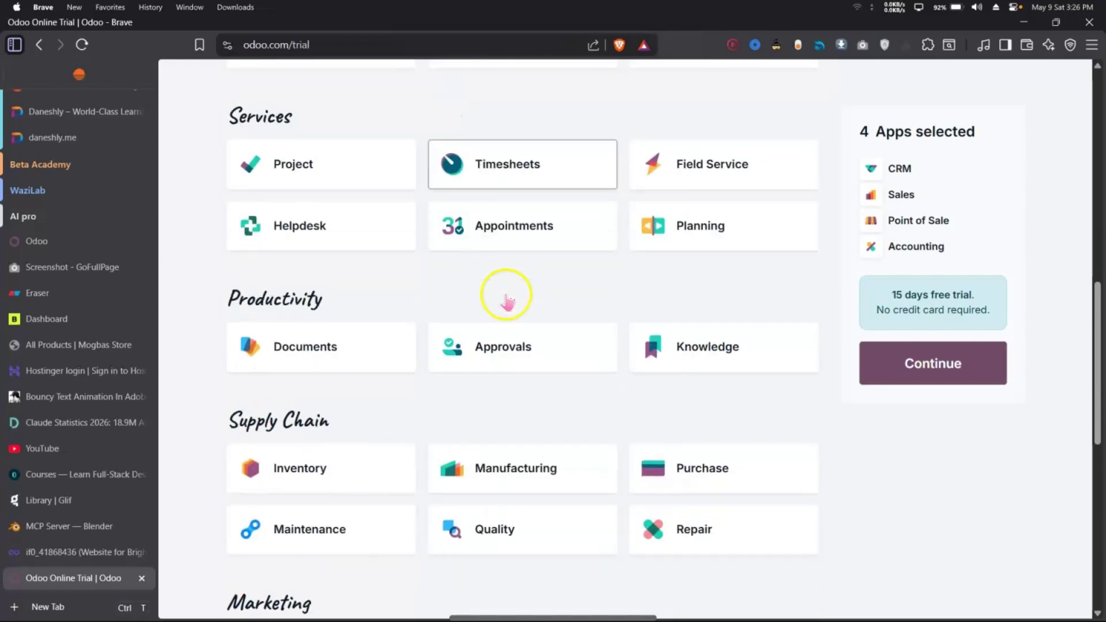
scroll(494, 301, "down", 2)
left_click(299, 331)
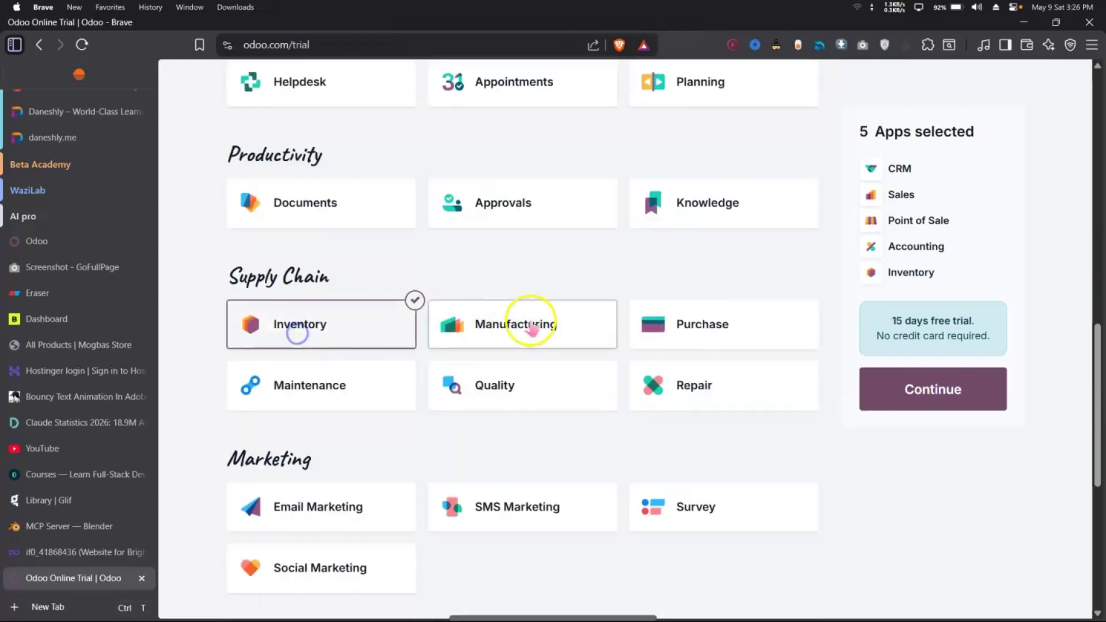
left_click(526, 320)
left_click(659, 321)
scroll(432, 383, "down", 3)
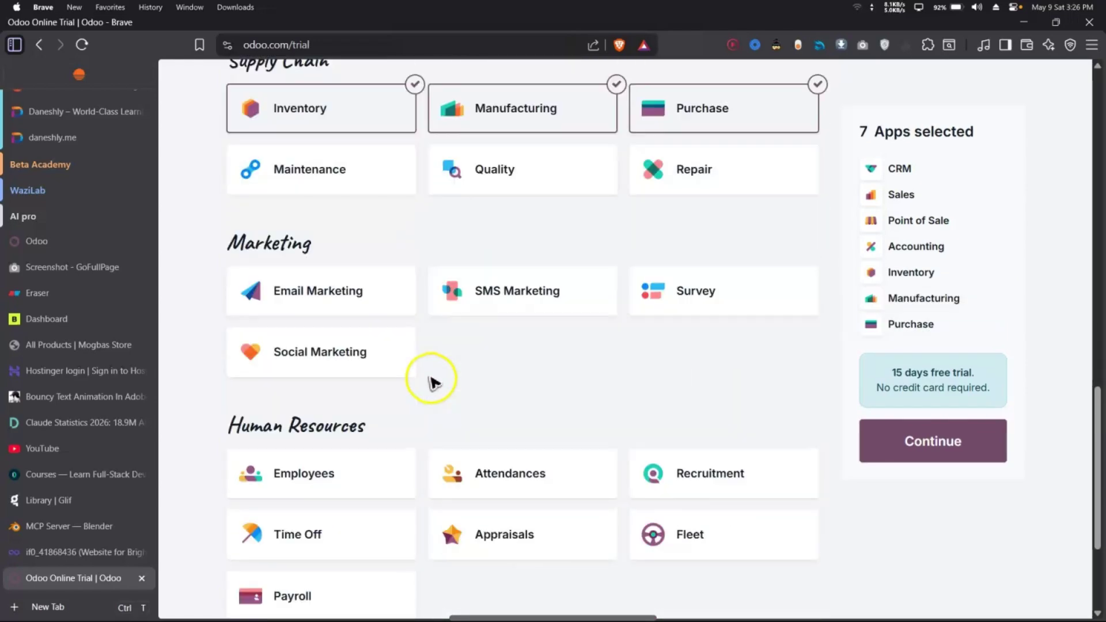
scroll(539, 360, "down", 2)
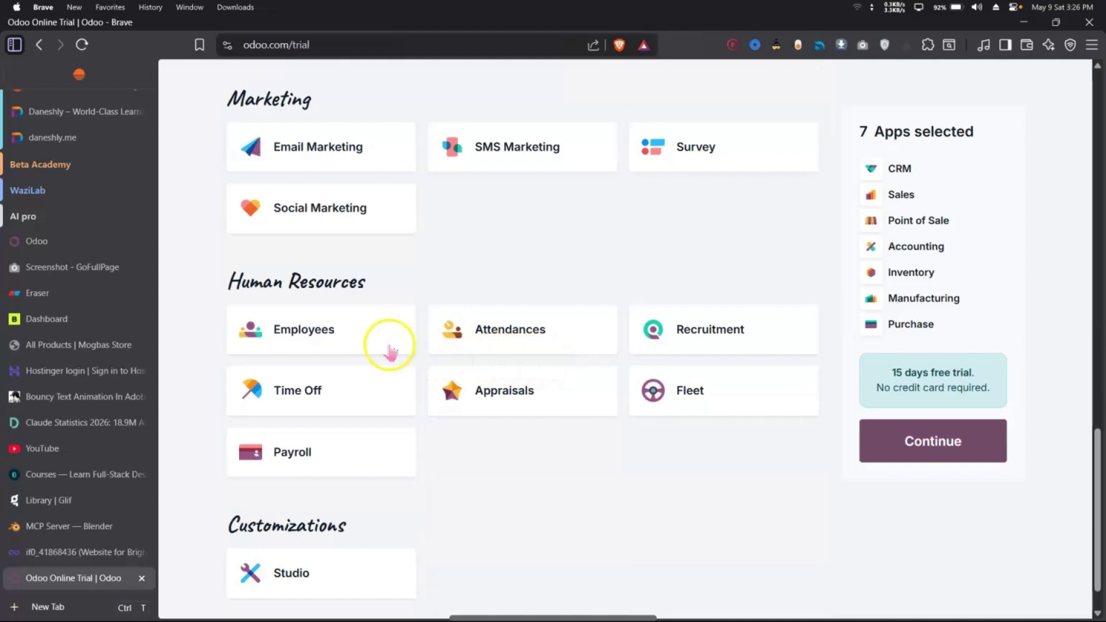
left_click(364, 463)
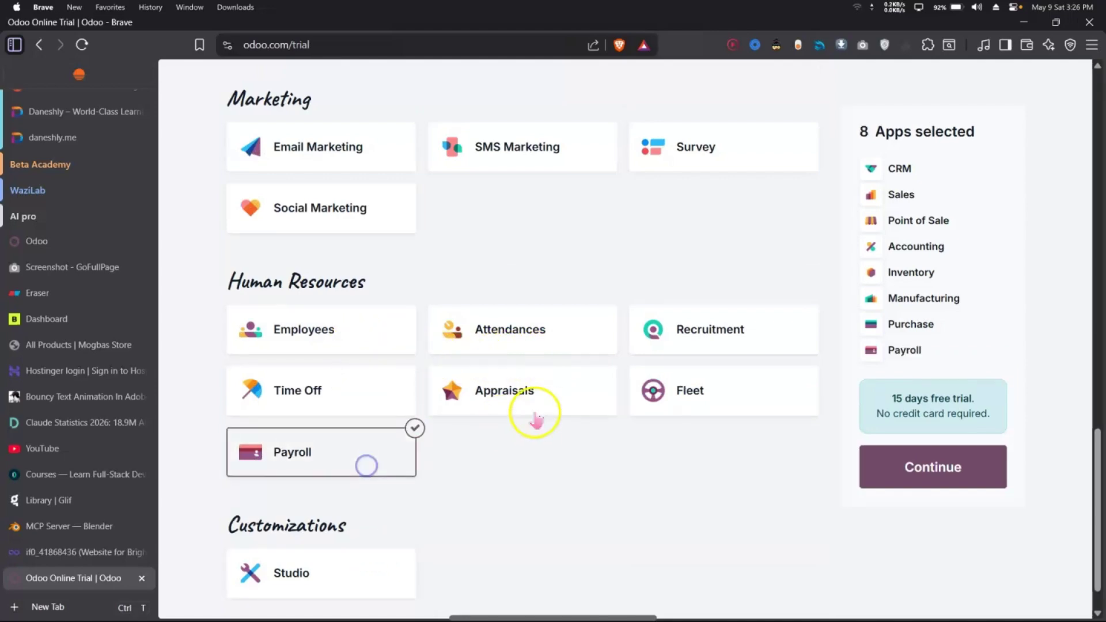
scroll(585, 339, "up", 7)
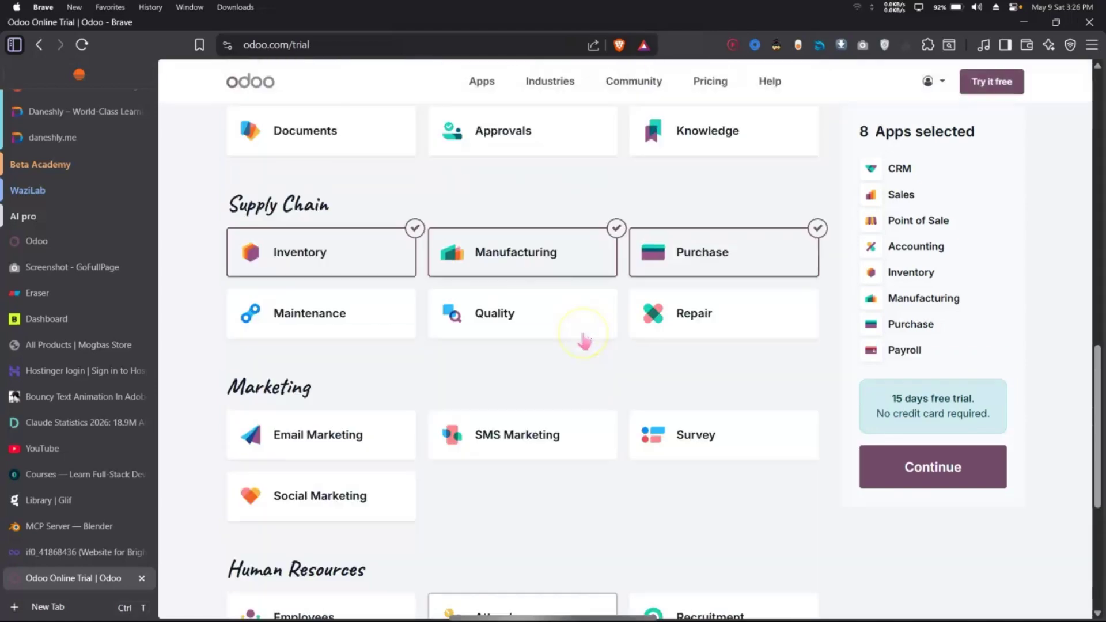
scroll(584, 343, "up", 6)
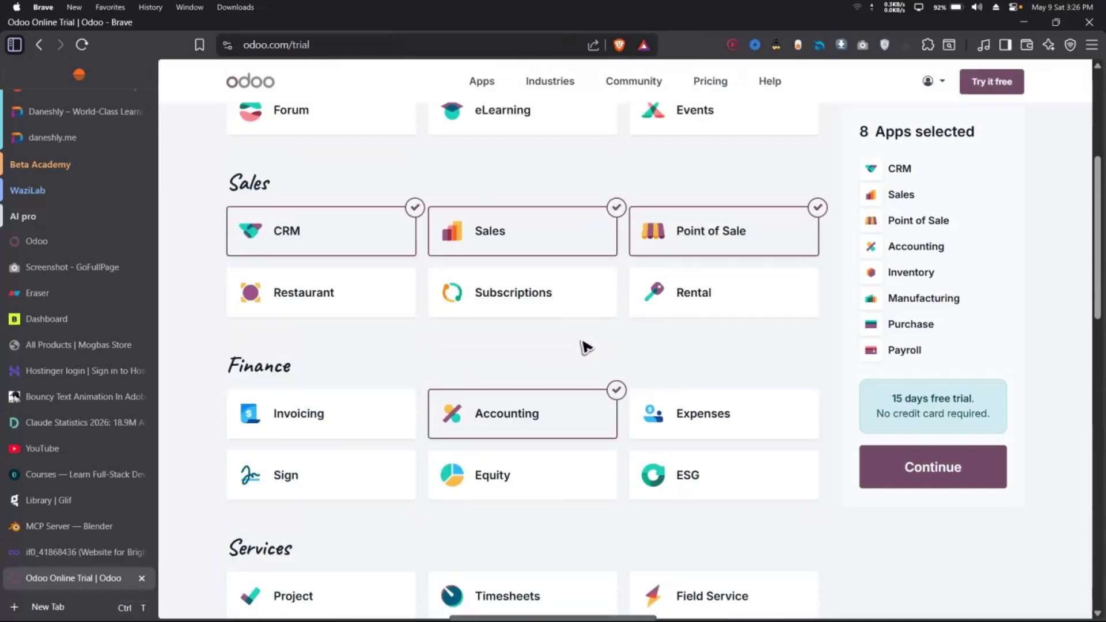
left_click(639, 414)
scroll(590, 363, "up", 2)
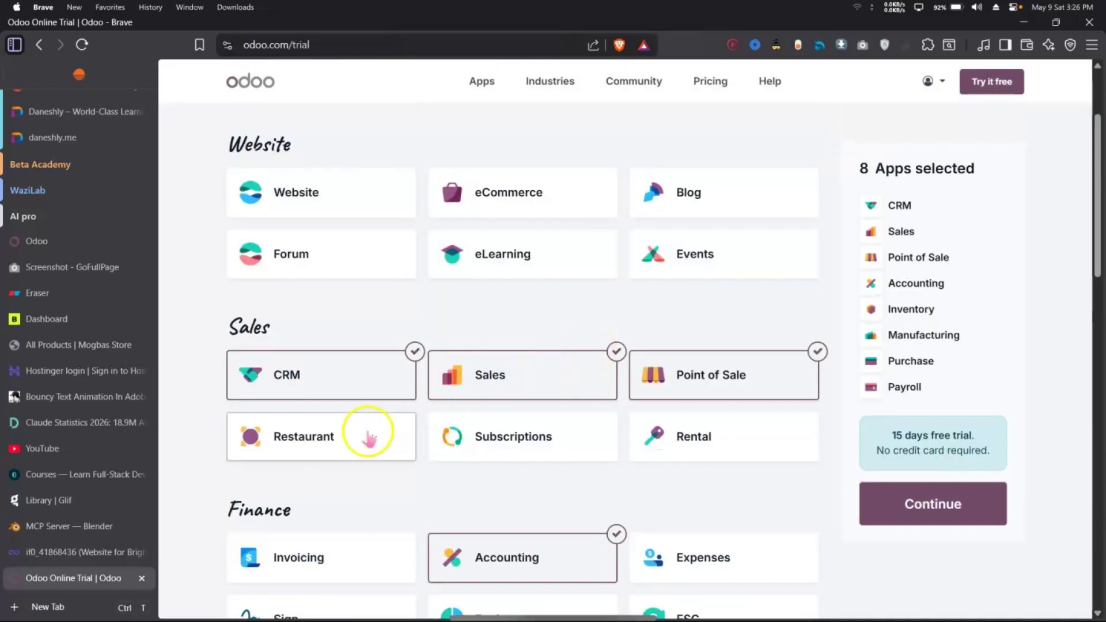
scroll(688, 365, "up", 2)
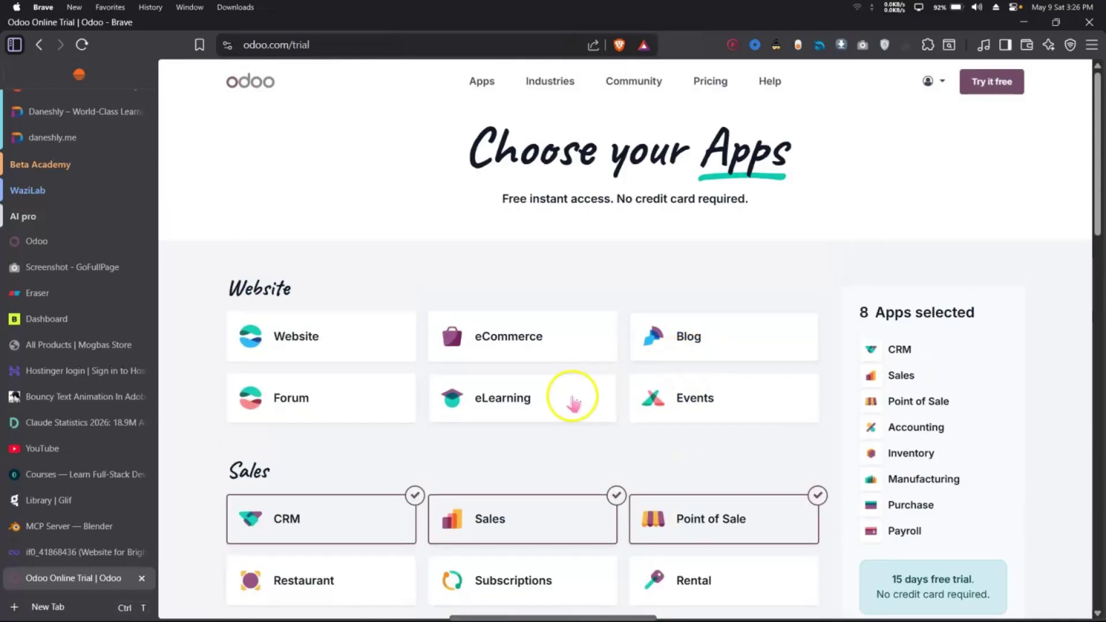
scroll(567, 426, "down", 14)
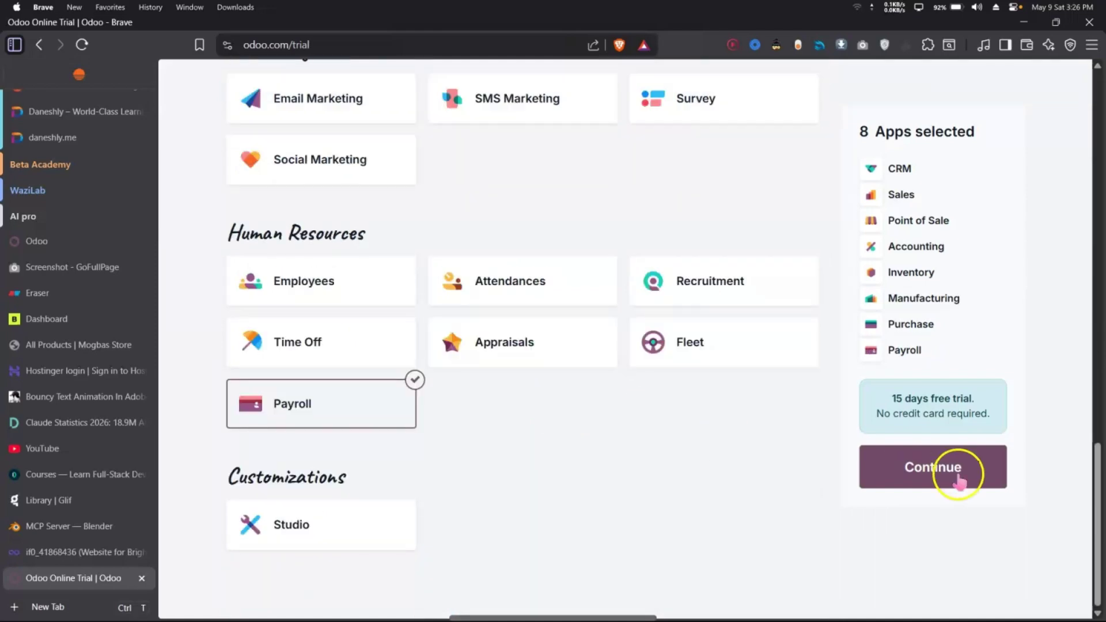
left_click(939, 463)
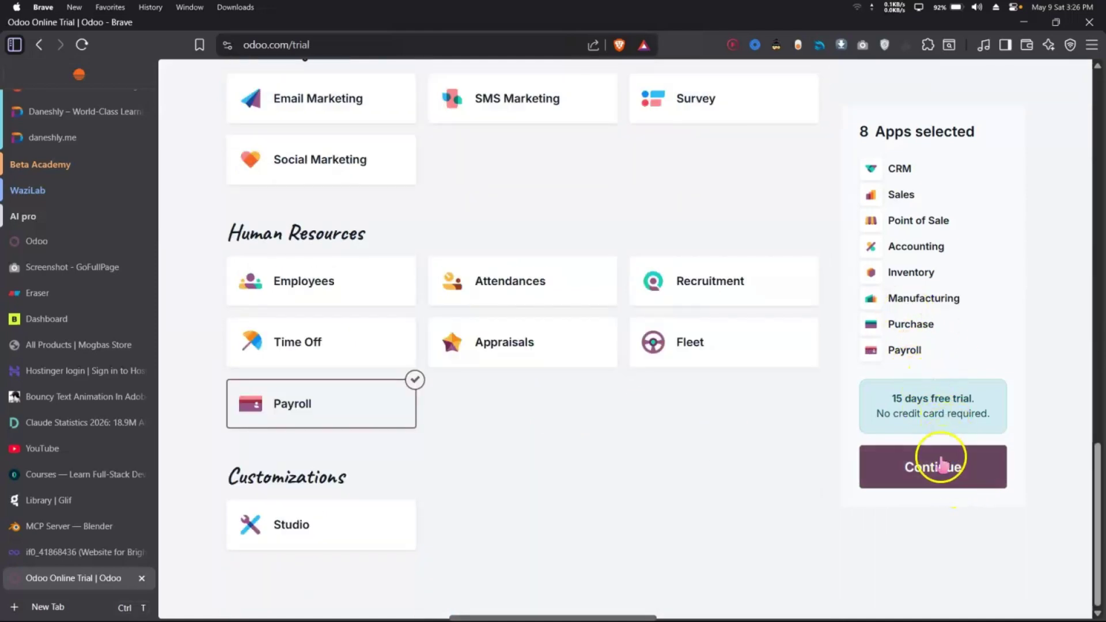
Step: Clear the First and Last Name field and fill it with the saved shorter username suggestion
left_click(651, 388)
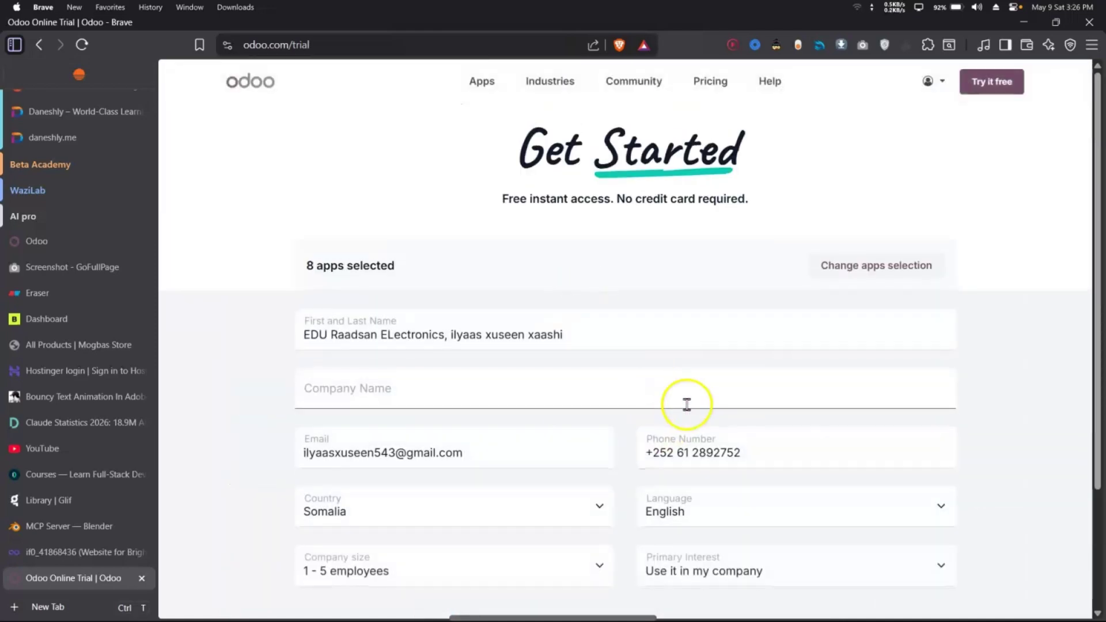
scroll(473, 378, "down", 2)
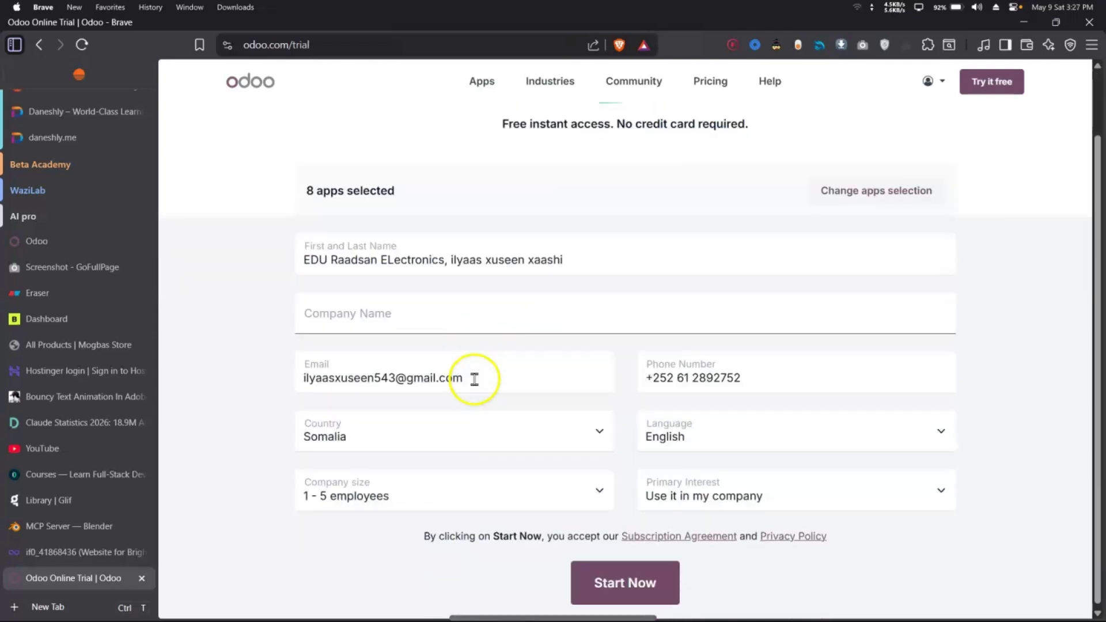
left_click(321, 251)
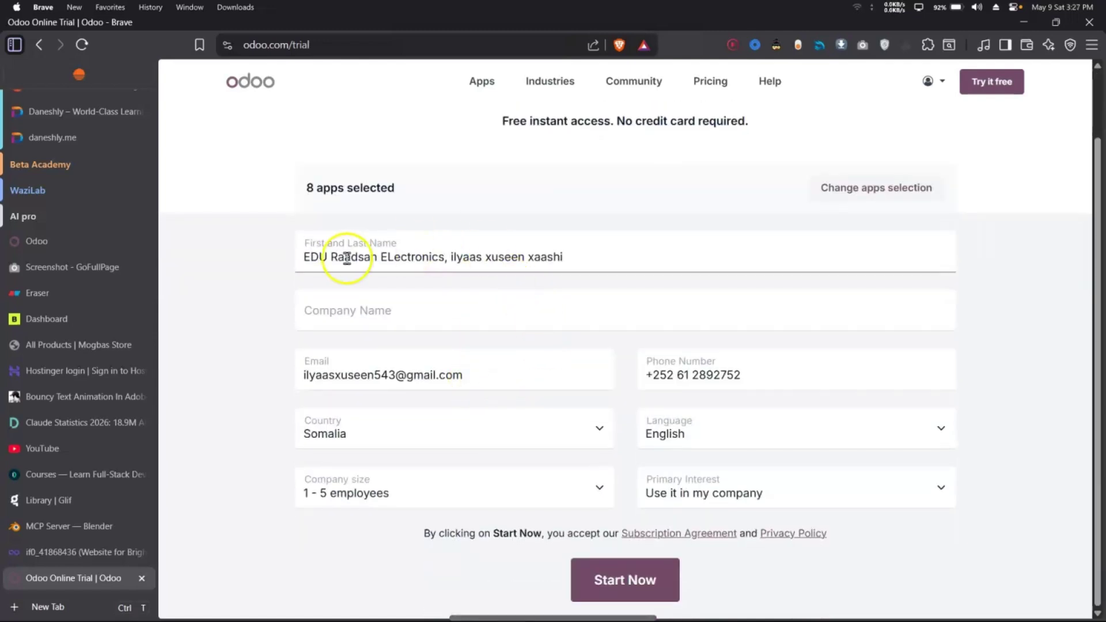
left_click(568, 251)
left_click_drag(569, 251, 241, 260)
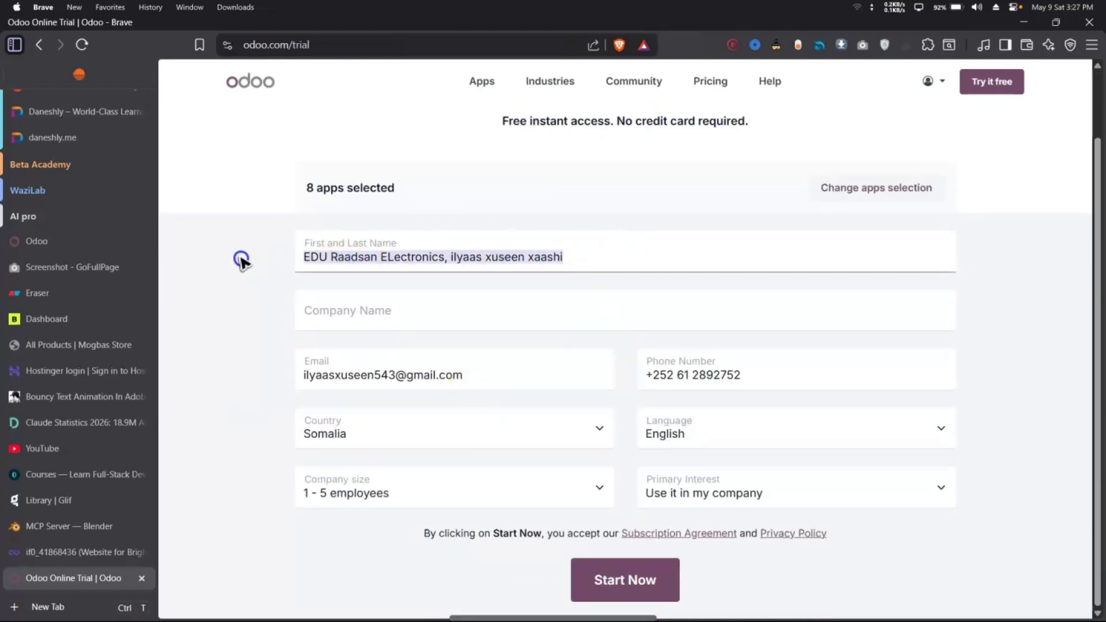
key("BackSpace")
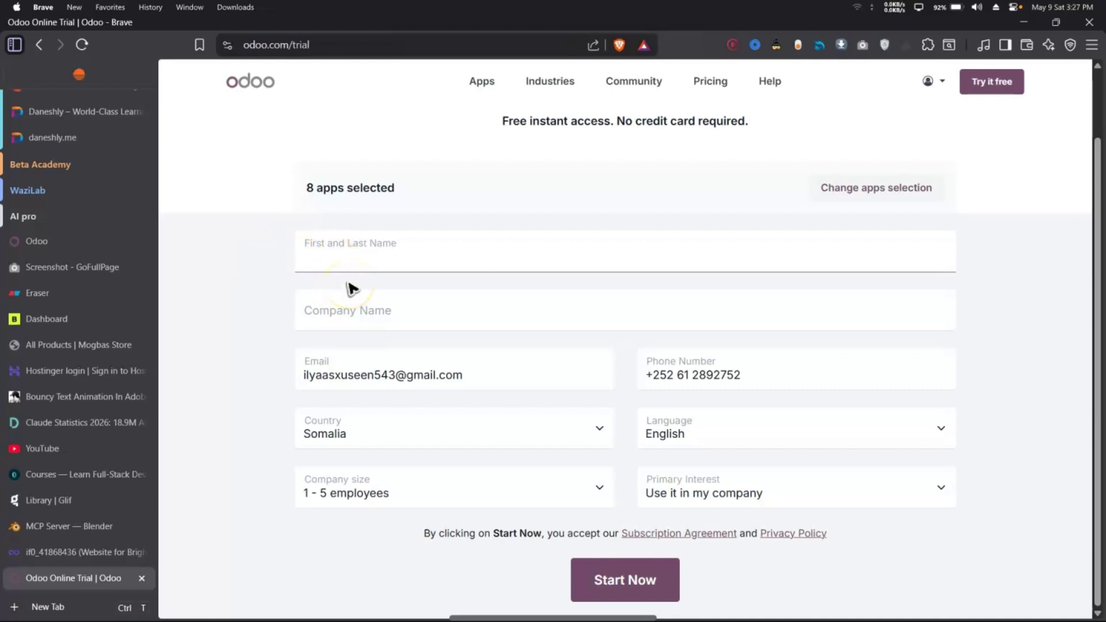
type("ilyaasxuseen")
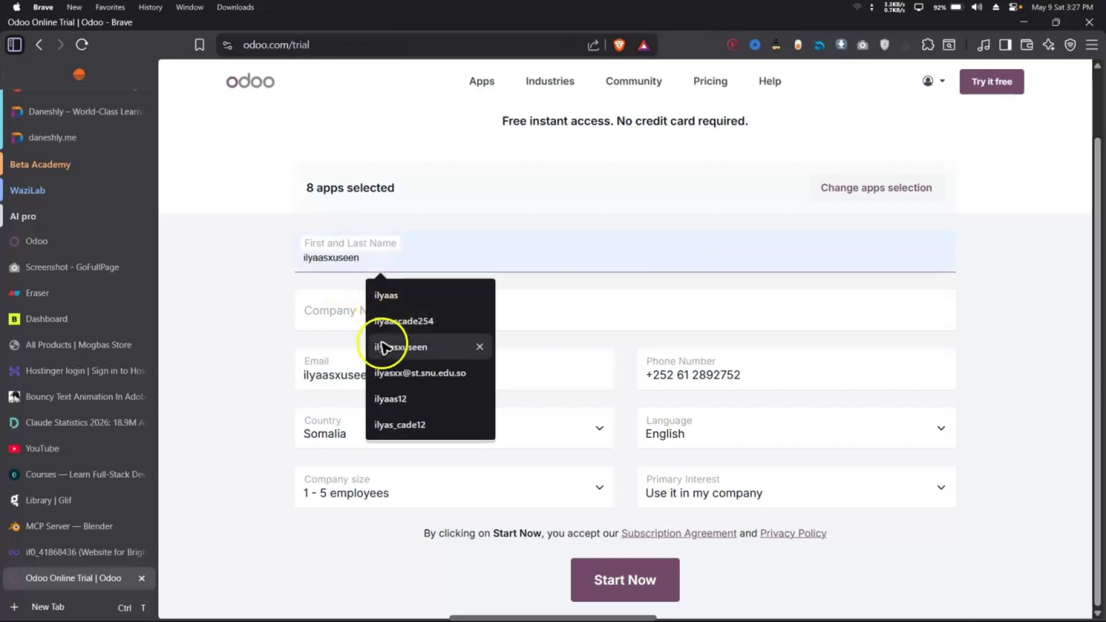
left_click(370, 345)
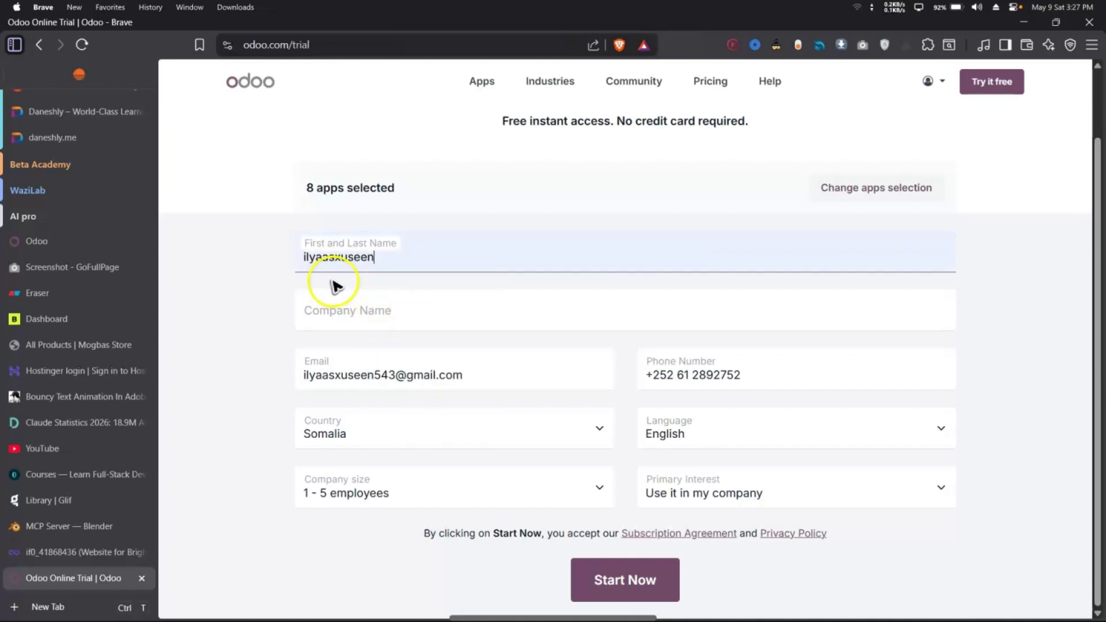
left_click(339, 321)
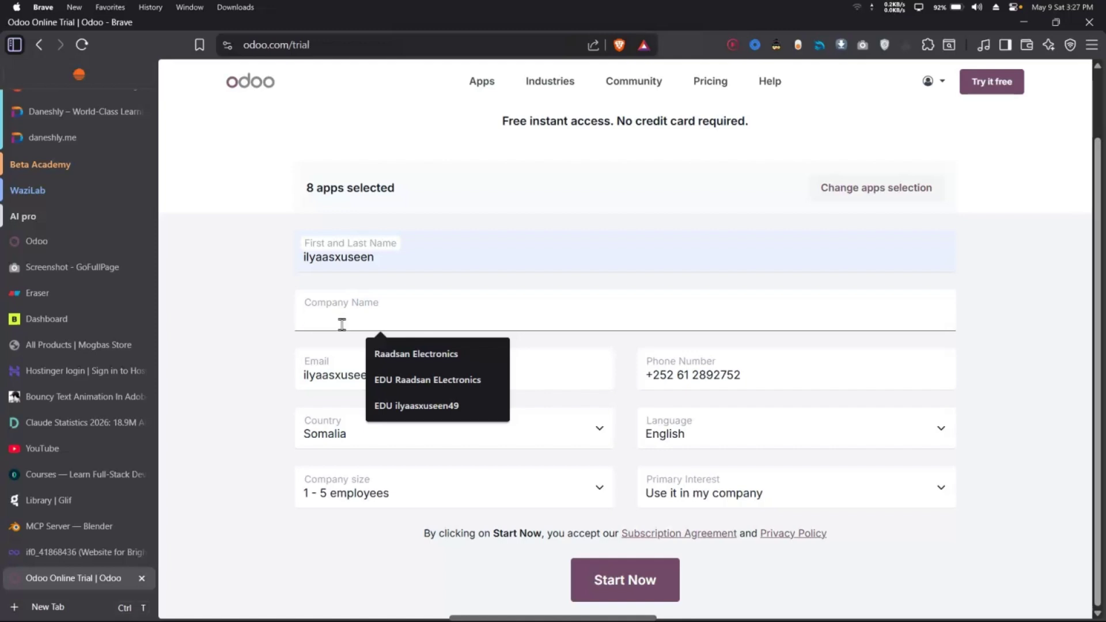
Step: Retype the Company Name as edu-Assigmenti-lyaas49, giving the edu-assigmenti-lyaas49.odoo.com subdomain
type("edu")
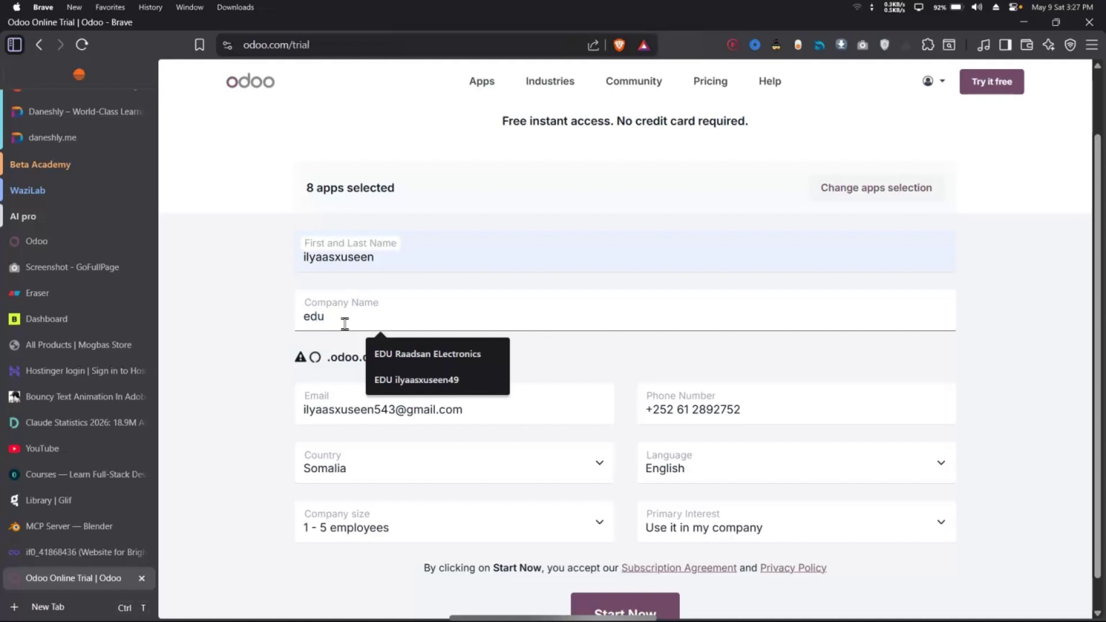
left_click(369, 318)
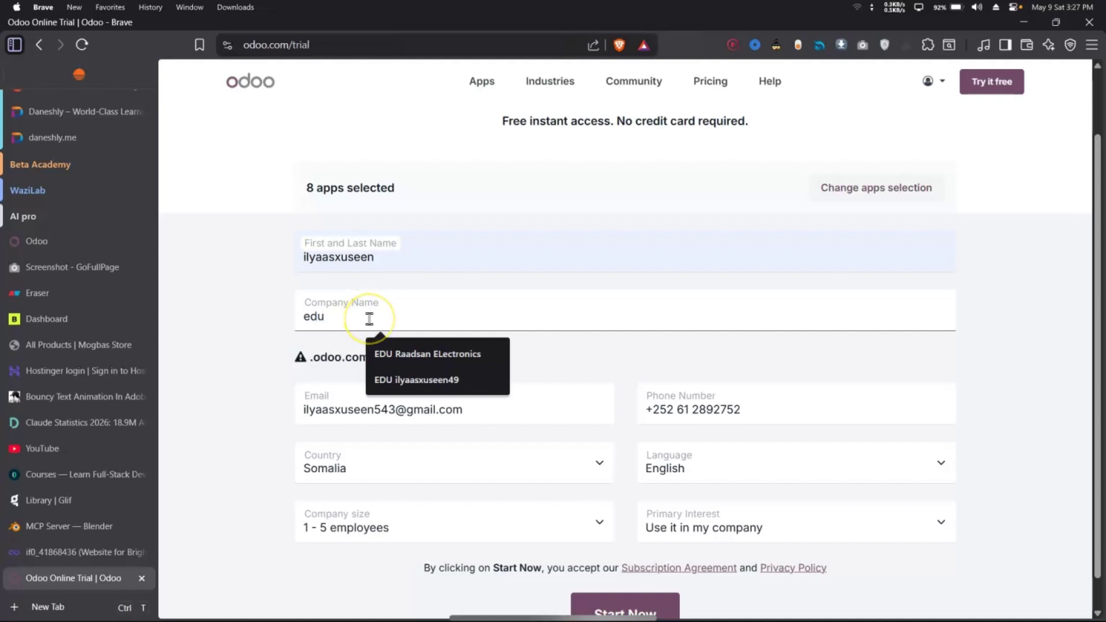
left_click(241, 337)
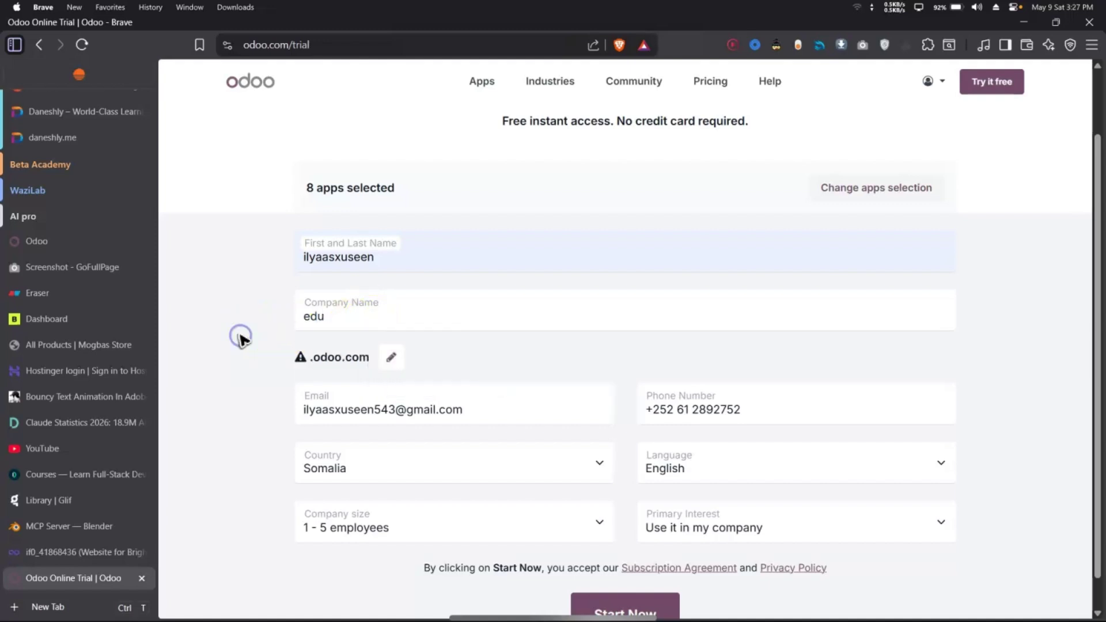
left_click(361, 318)
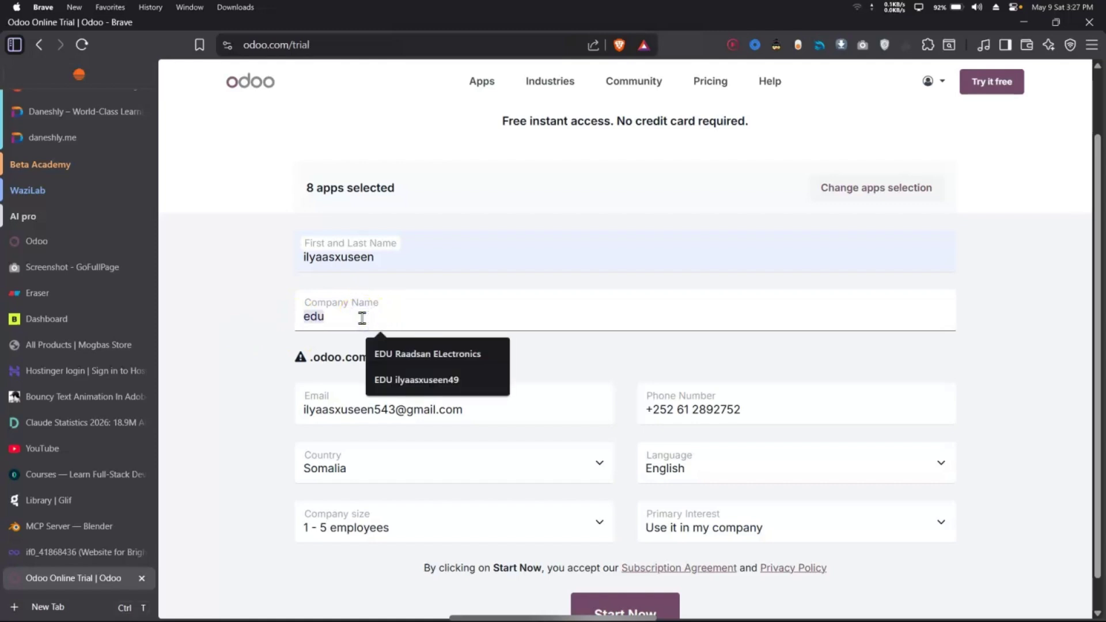
key("BackSpace")
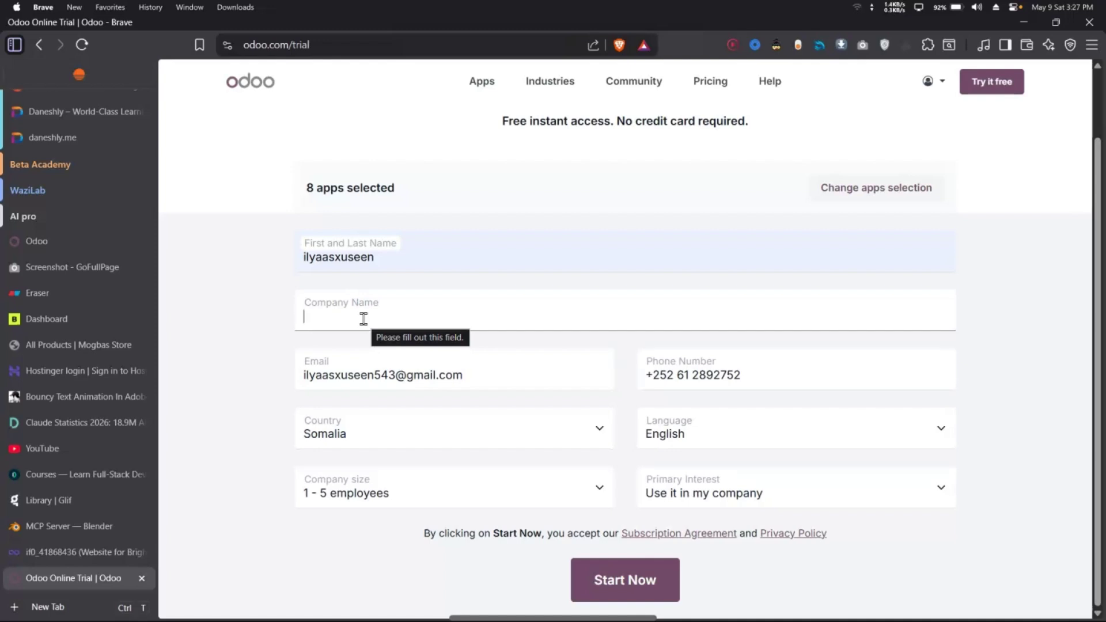
type("edu")
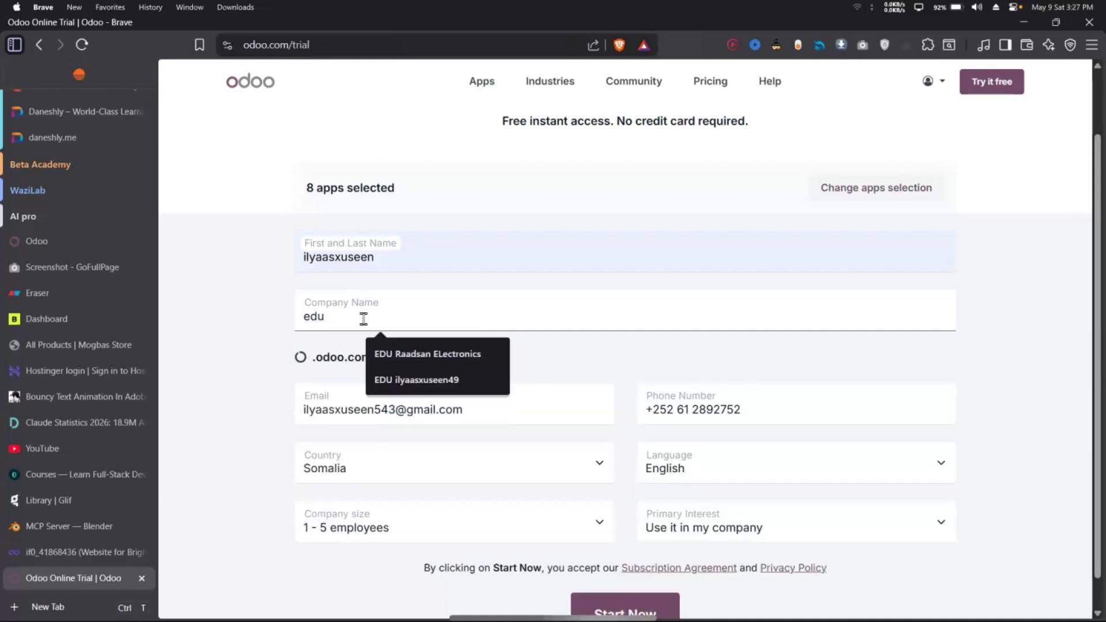
type("-")
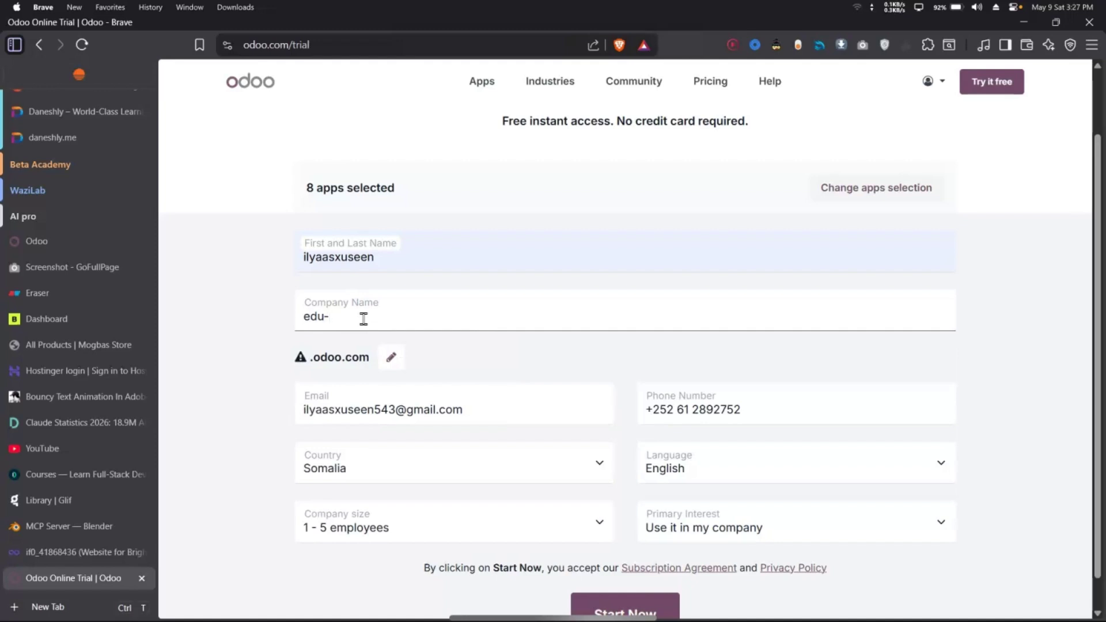
type("Assigment")
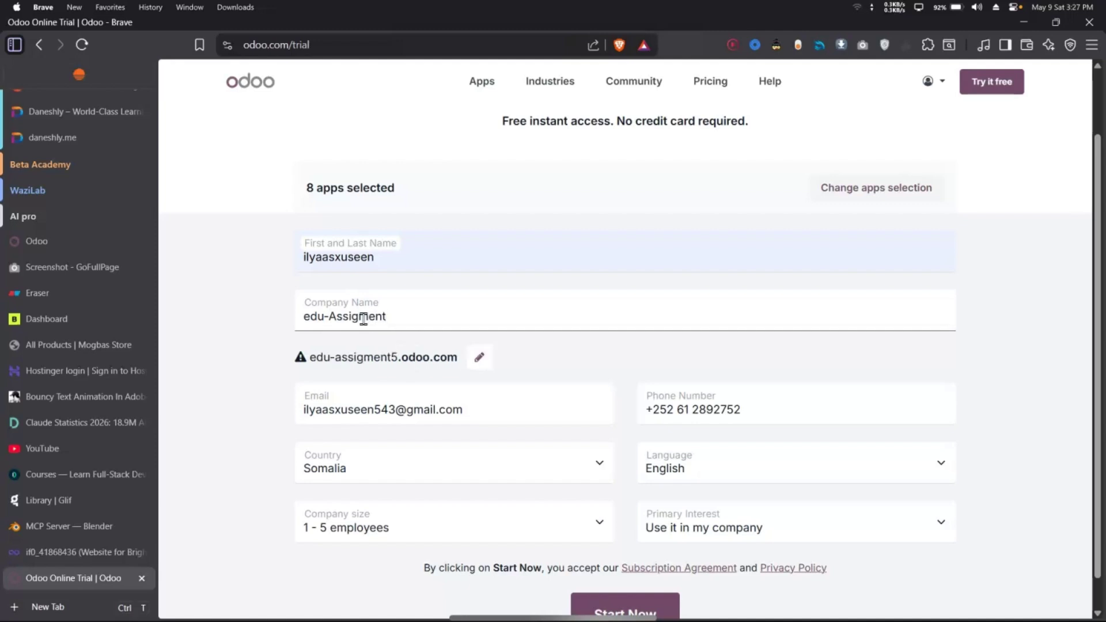
type("ilyaas49")
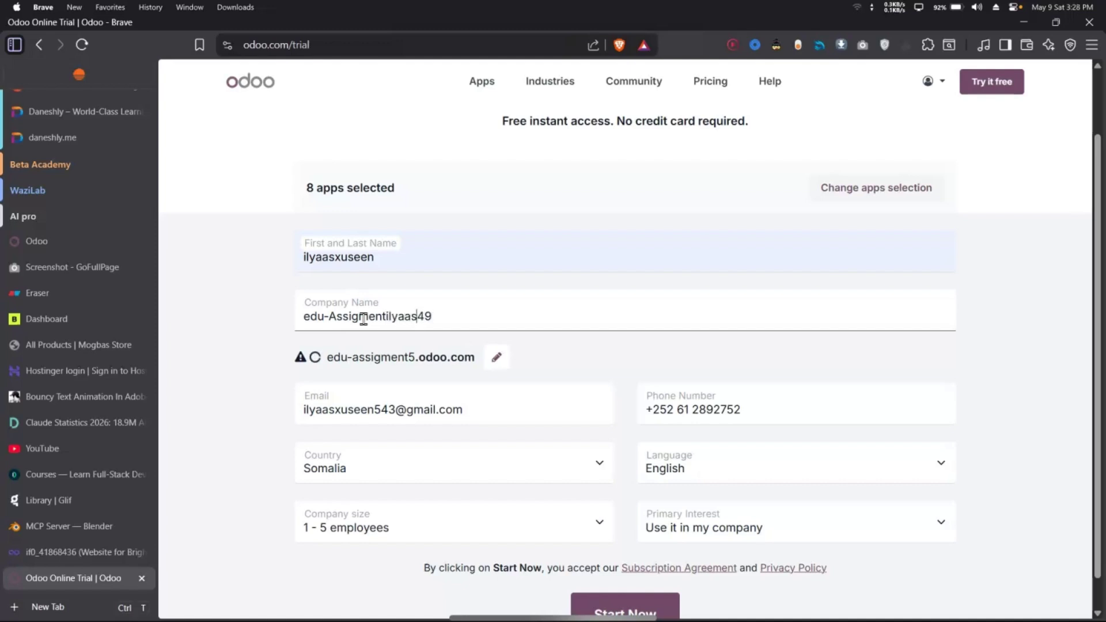
key("Left")
key("Left")
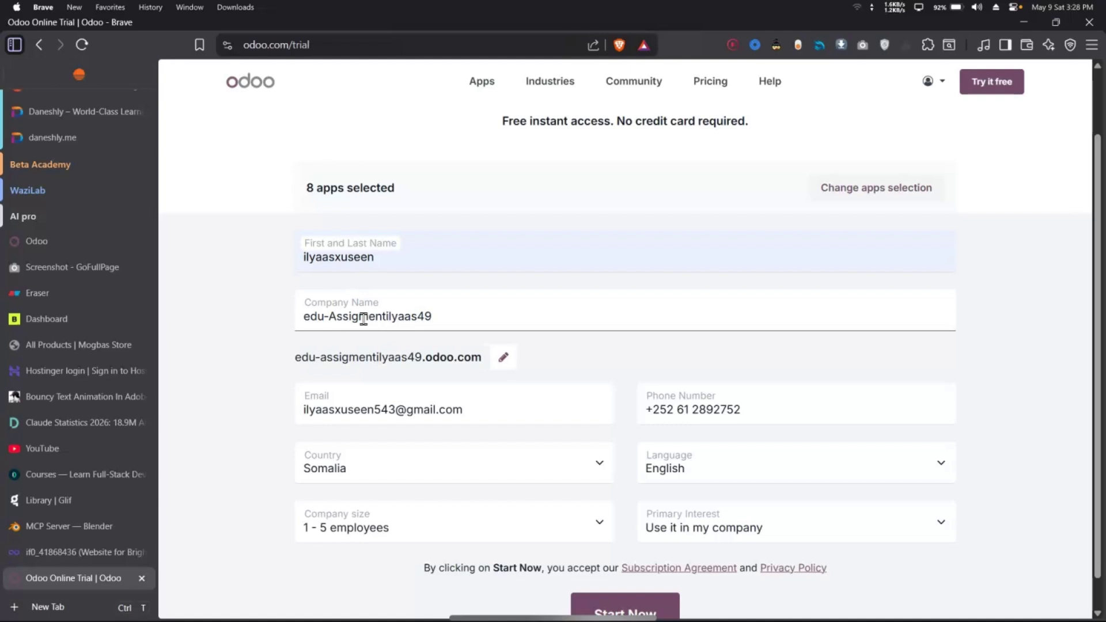
type("-")
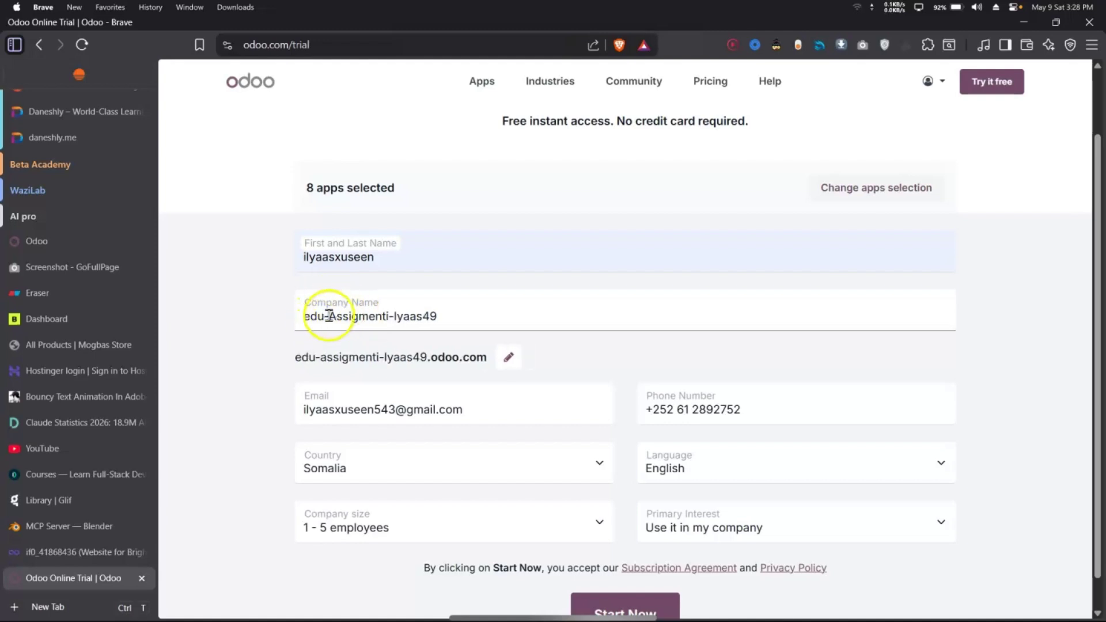
left_click(311, 318)
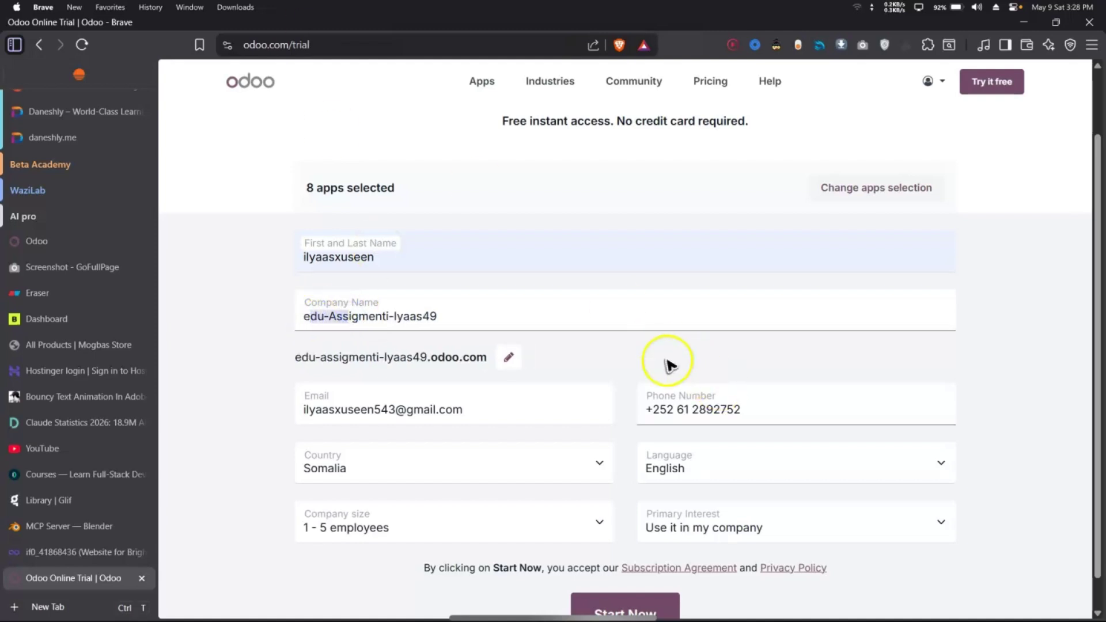
Step: Choose 5 - 20 employees for Company size and I am a student for Primary Interest
scroll(666, 360, "down", 1)
left_click(477, 376)
left_click_drag(476, 376, 217, 395)
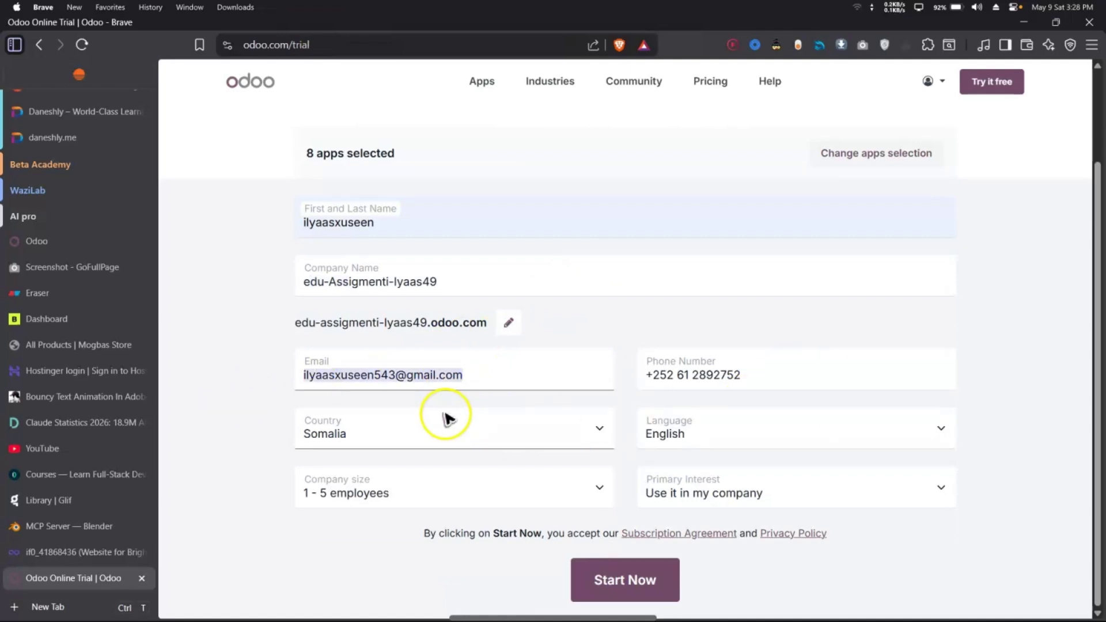
left_click(435, 491)
left_click(419, 547)
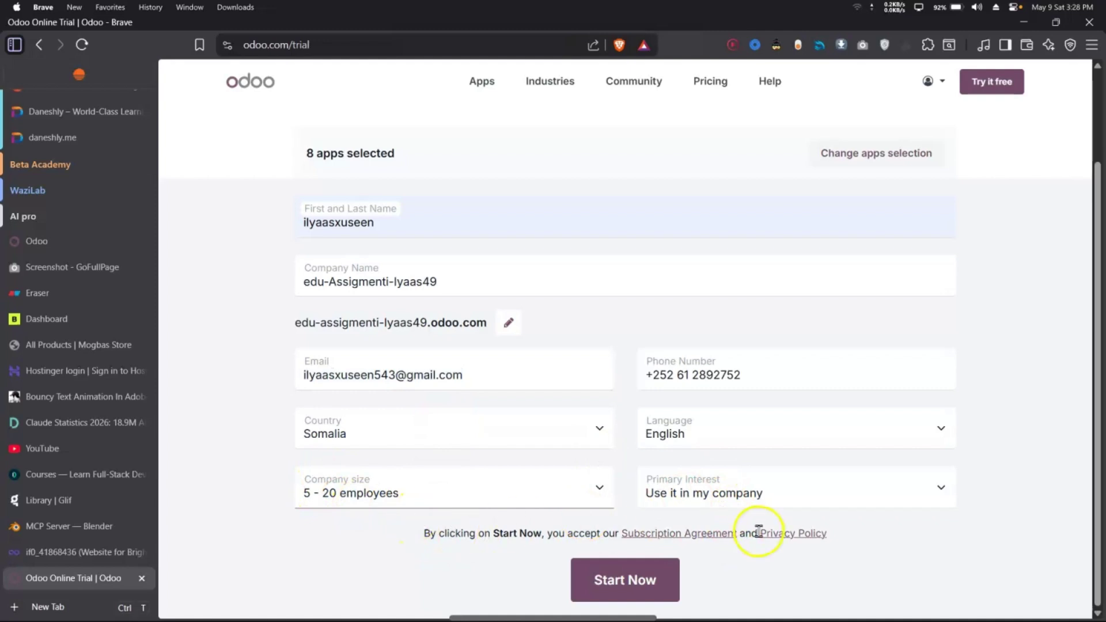
left_click(759, 494)
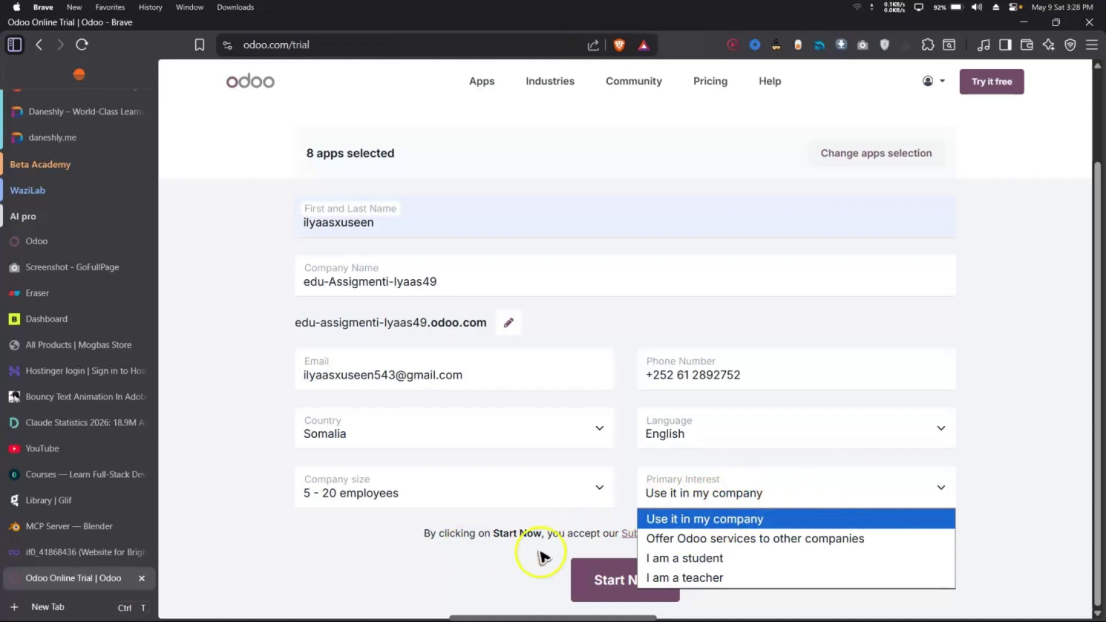
left_click(737, 561)
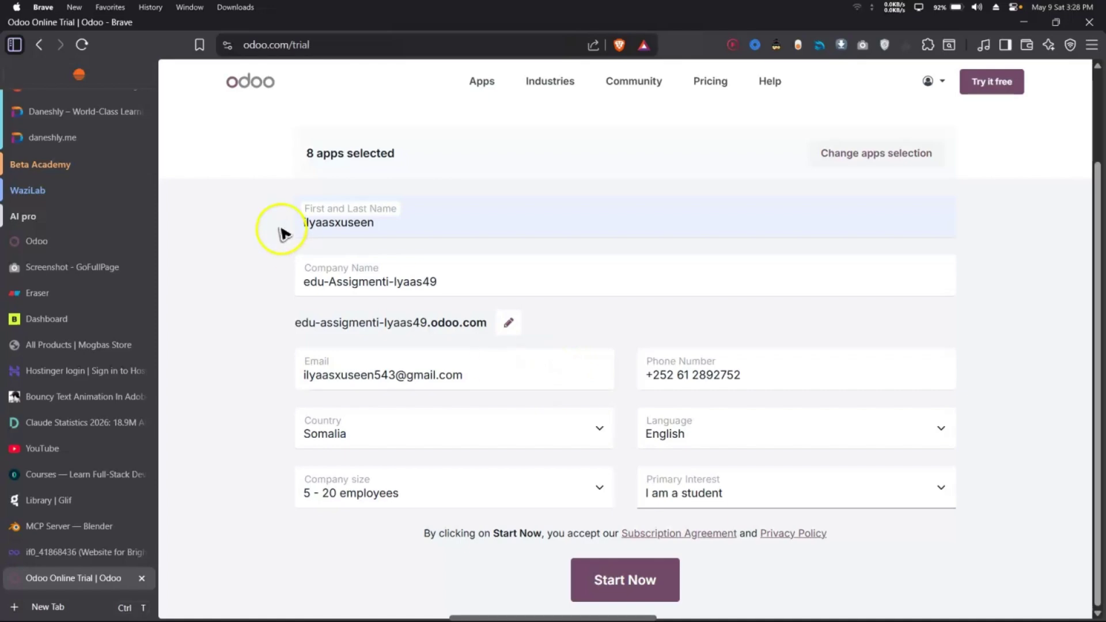
scroll(449, 284, "up", 2)
scroll(451, 277, "down", 2)
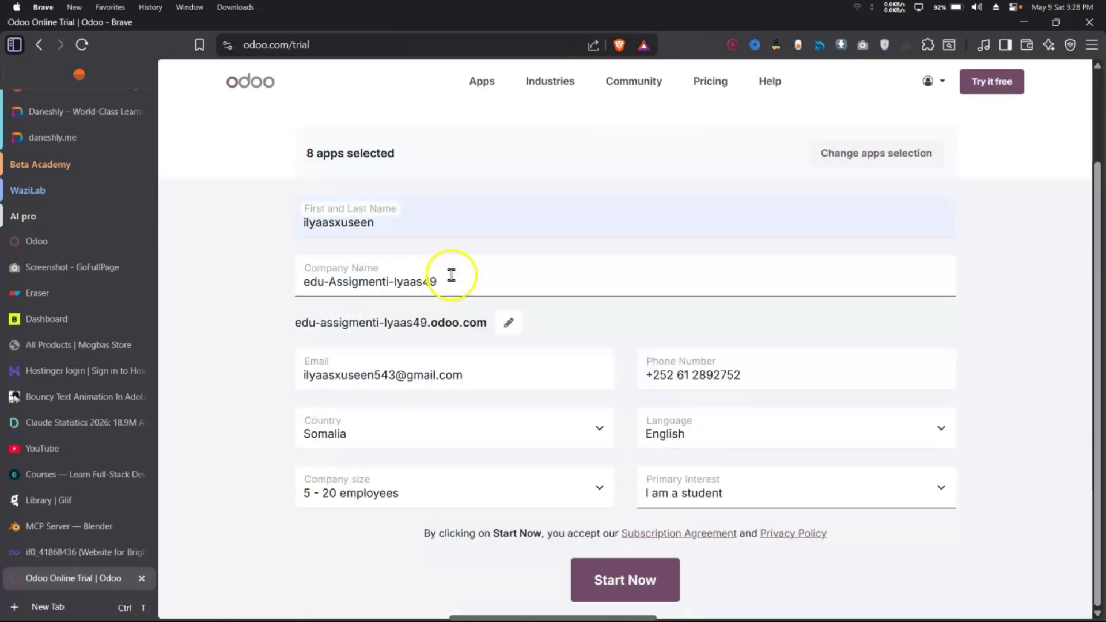
Step: Submit the trial sign-up with Start Now and wait for the new database's apps home screen
left_click(617, 580)
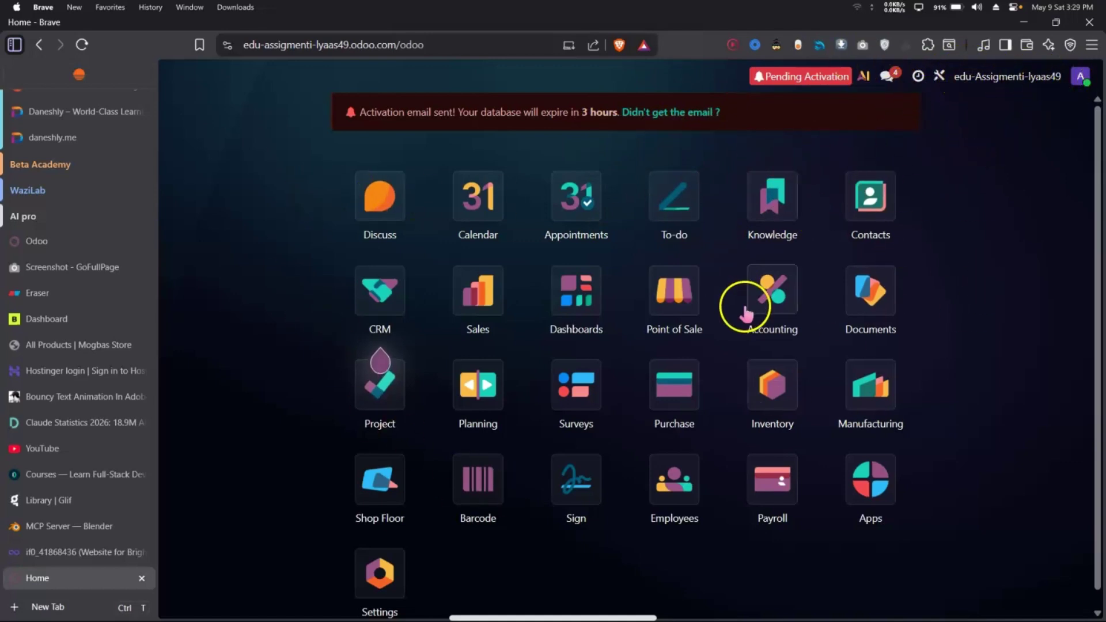
Step: In a new tab, open the Gmail inbox and find the Odoo Online activation email under Primary
left_click(70, 607)
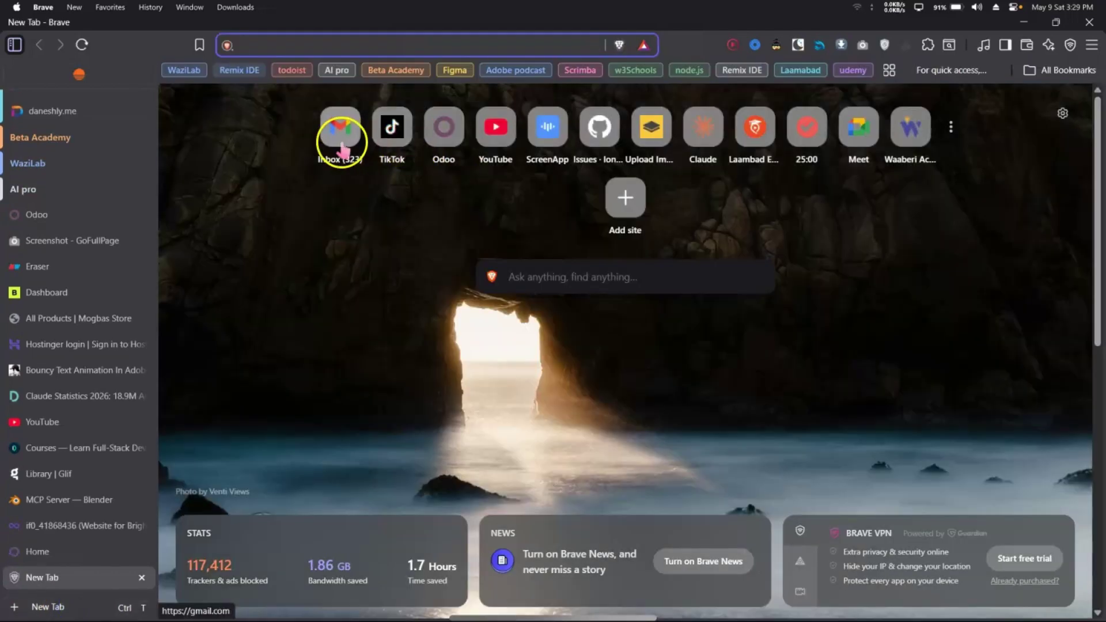
left_click(341, 133)
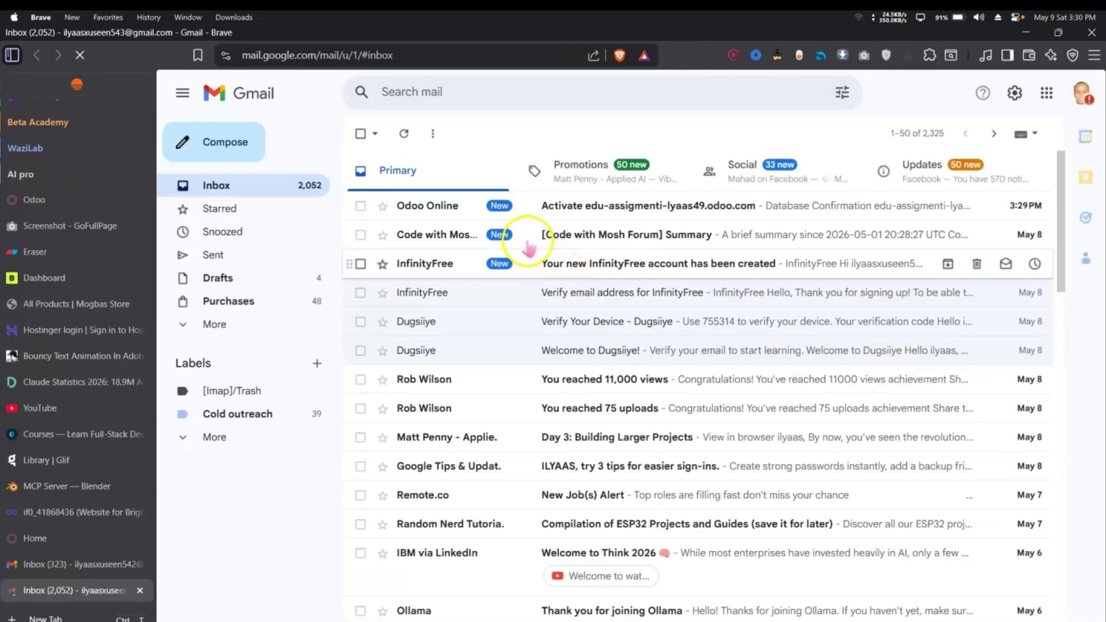
left_click(578, 173)
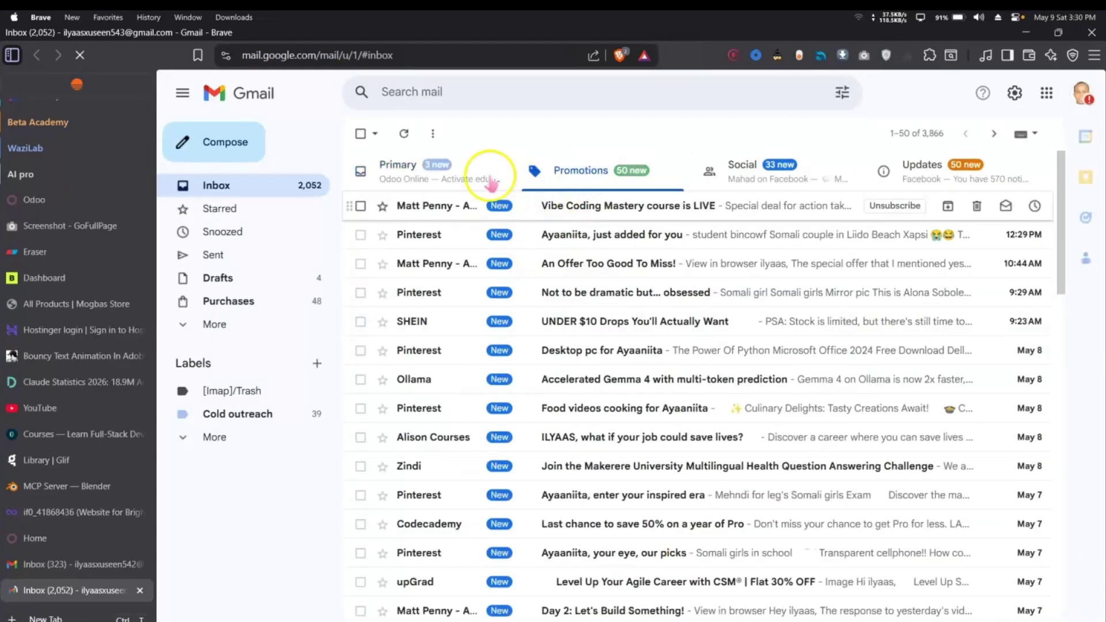
left_click(422, 169)
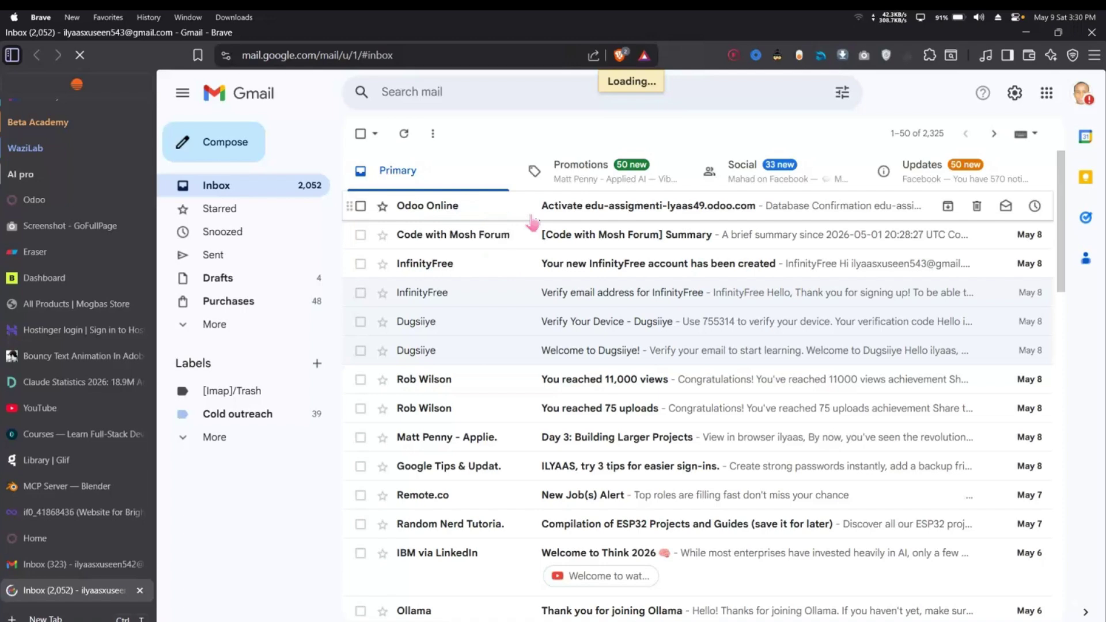
Step: Open the Odoo activation email and activate edu-assigmenti-lyaas49.odoo.com from its button
left_click(531, 217)
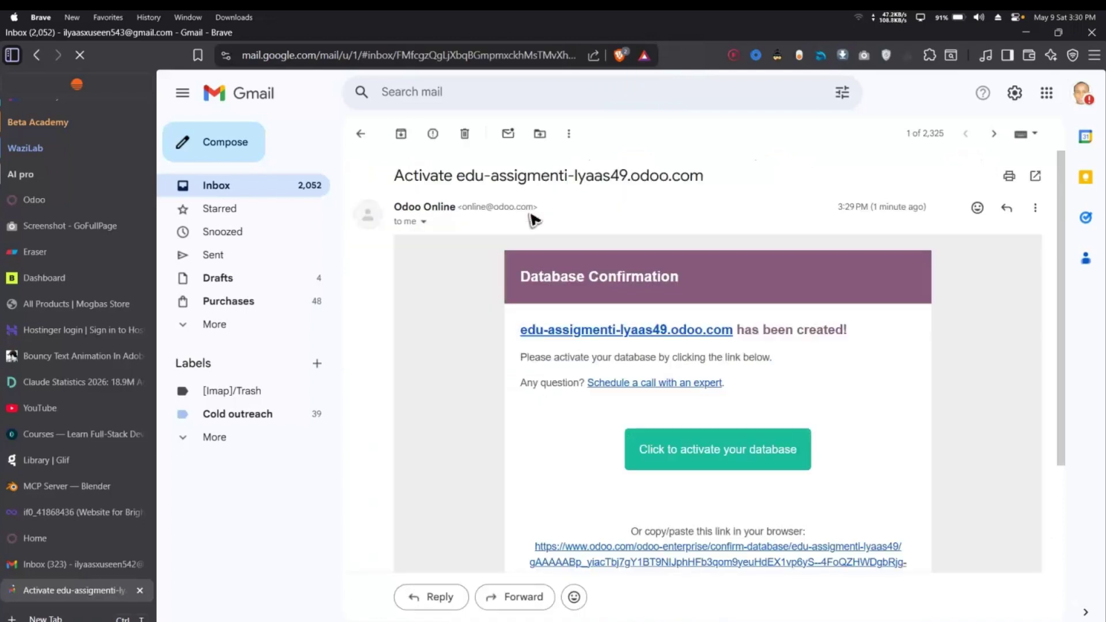
left_click(683, 456)
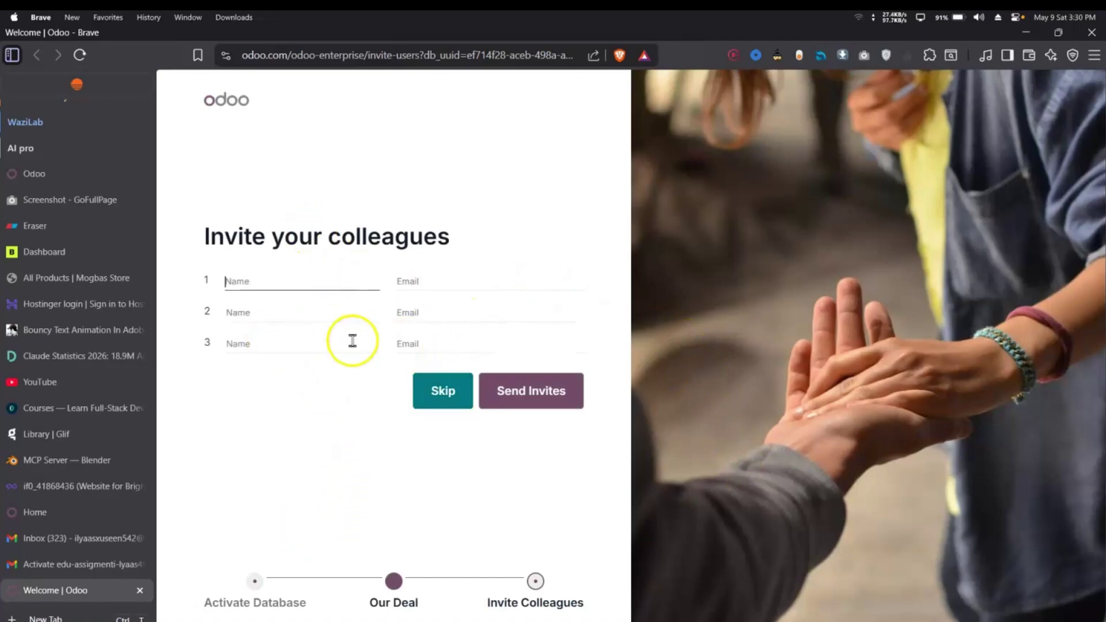
Step: Skip inviting colleagues, then continue from the All done! page into the activated database
left_click(435, 396)
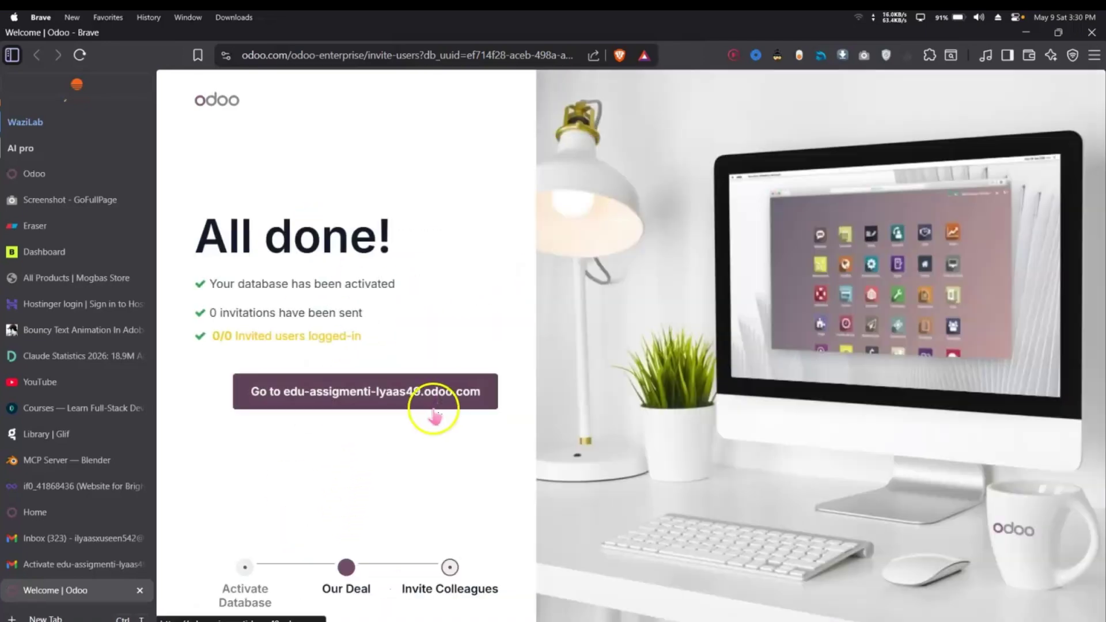
left_click(425, 391)
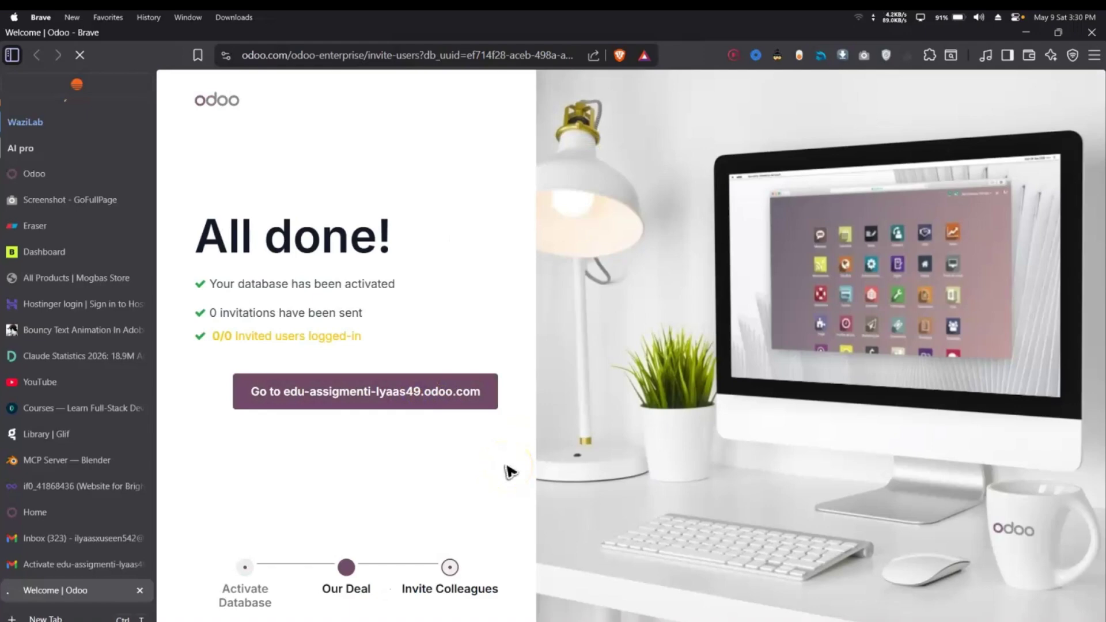